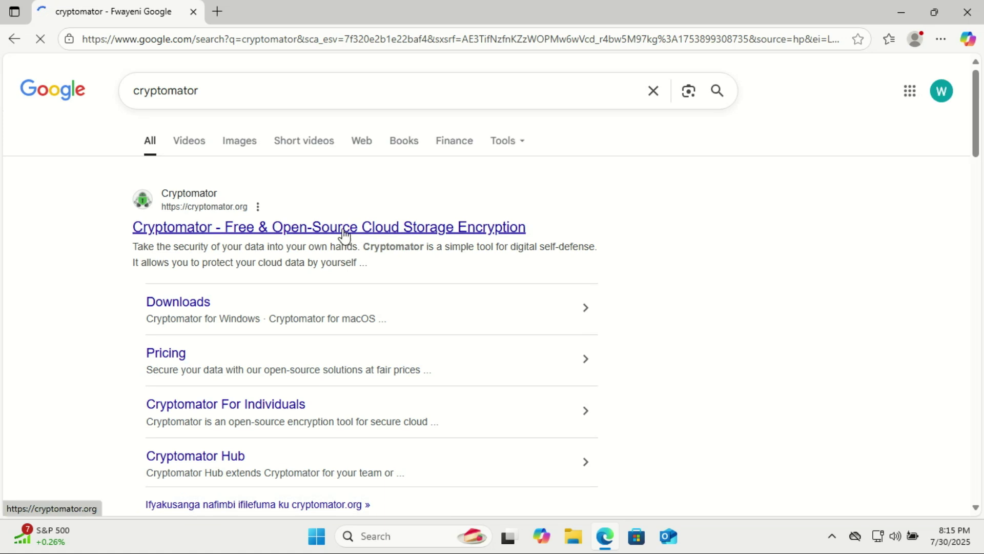
Download the Cryptomator 1.17.1 Windows EXE installer from cryptomator.org's For Individuals page.
{"action": "left_click", "coordinate": [211, 226]}
{"action": "left_click_drag", "start_coordinate": [979, 92], "coordinate": [979, 98]}
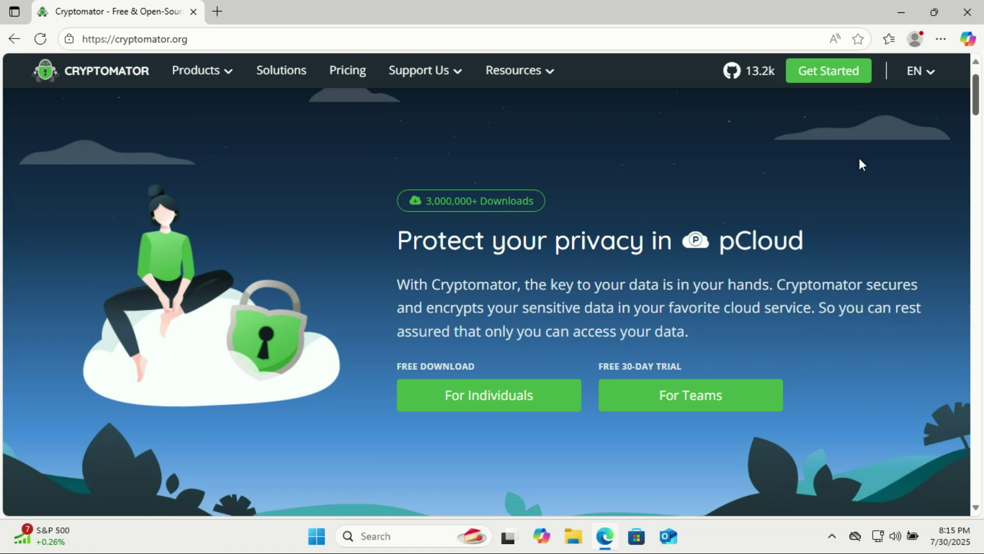
{"action": "left_click", "coordinate": [521, 397]}
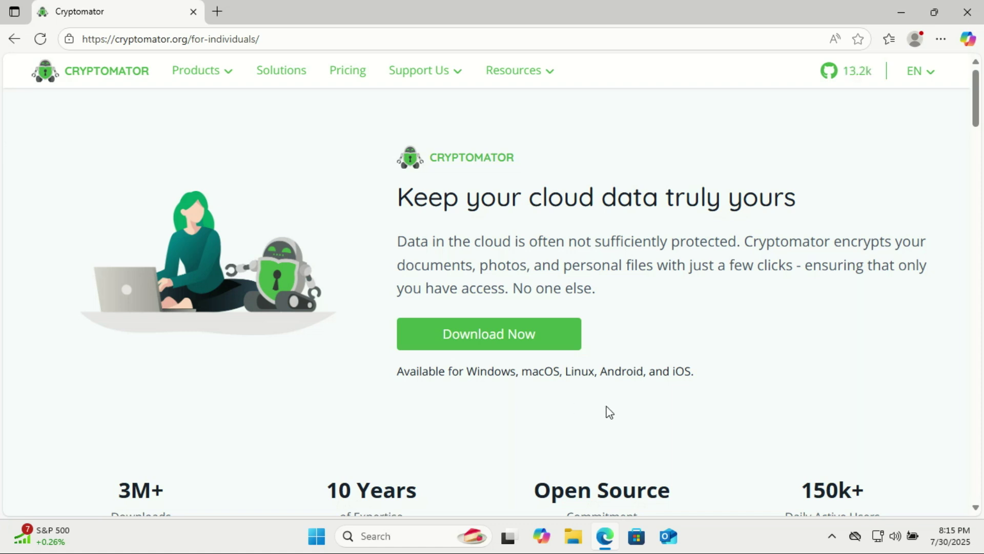
{"action": "left_click", "coordinate": [495, 333]}
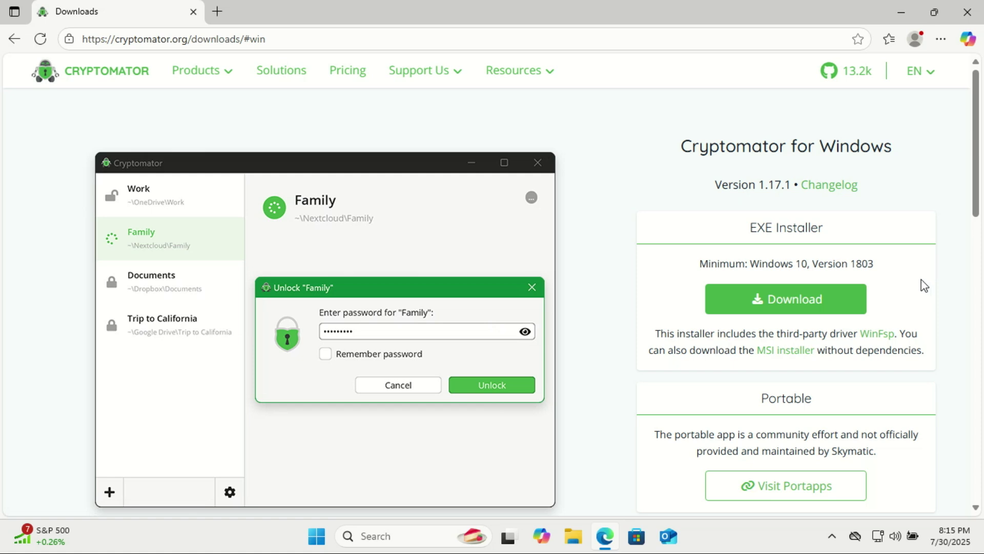
{"action": "left_click", "coordinate": [793, 303]}
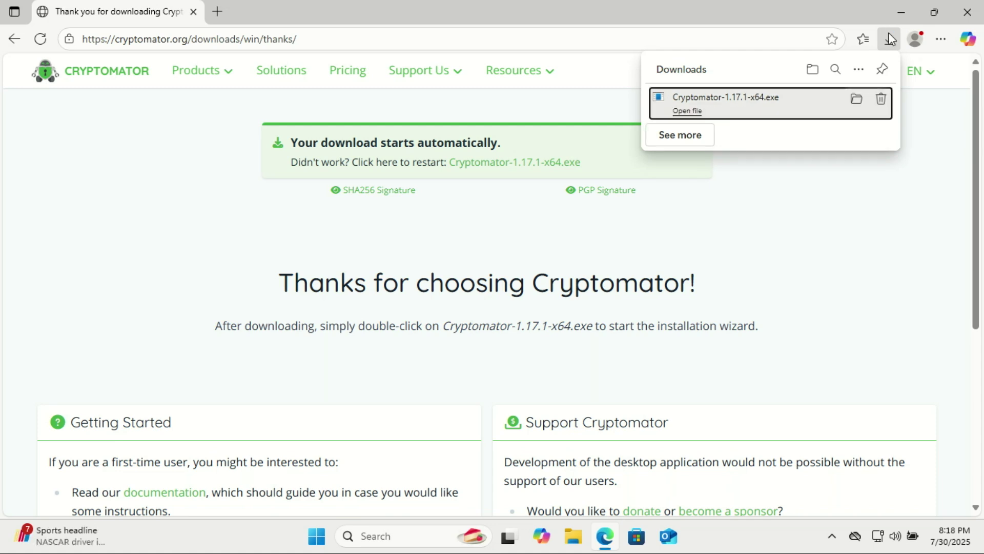
Run Cryptomator-1.17.1-x64.exe, accept the license, approve the install as administrator, and launch Cryptomator.
{"action": "left_click", "coordinate": [687, 111]}
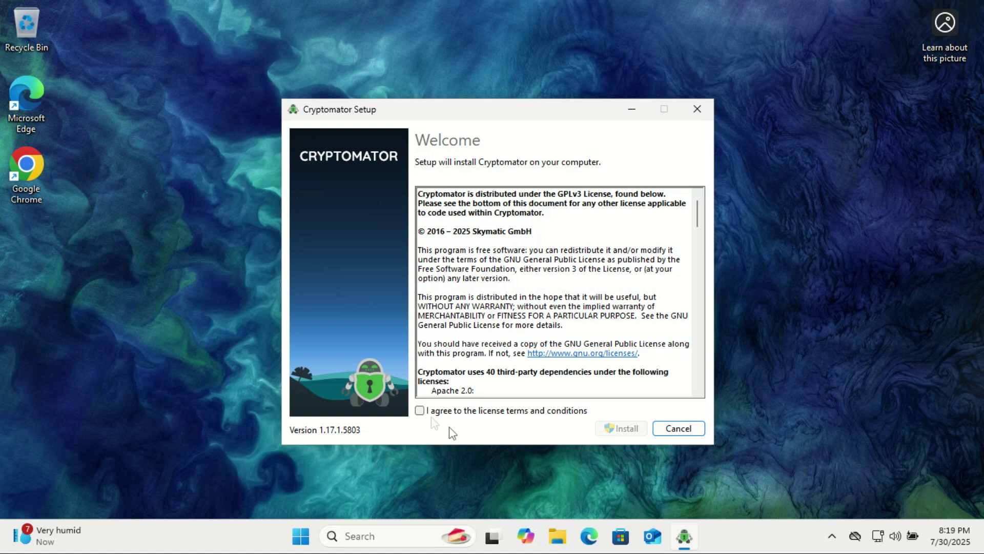
{"action": "left_click", "coordinate": [419, 410]}
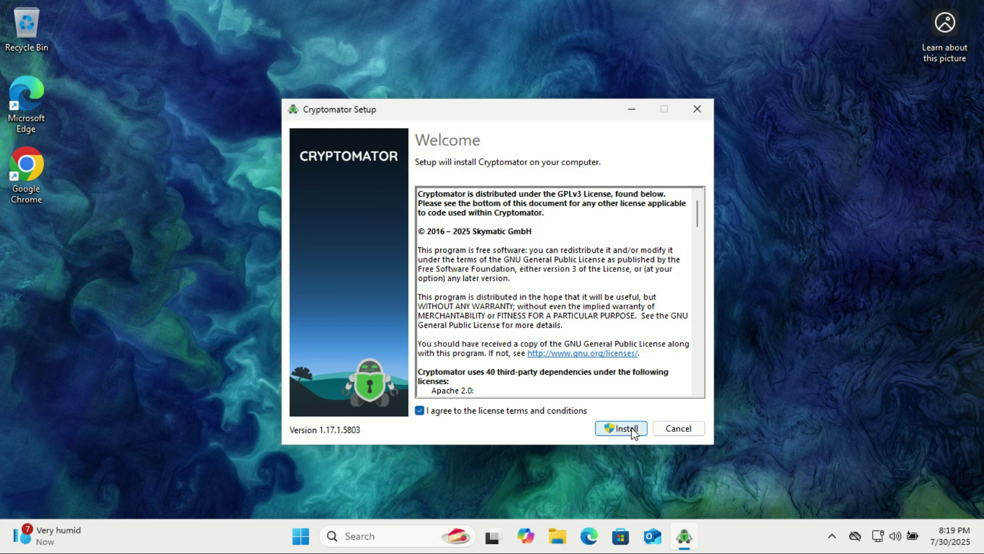
{"action": "left_click", "coordinate": [635, 428]}
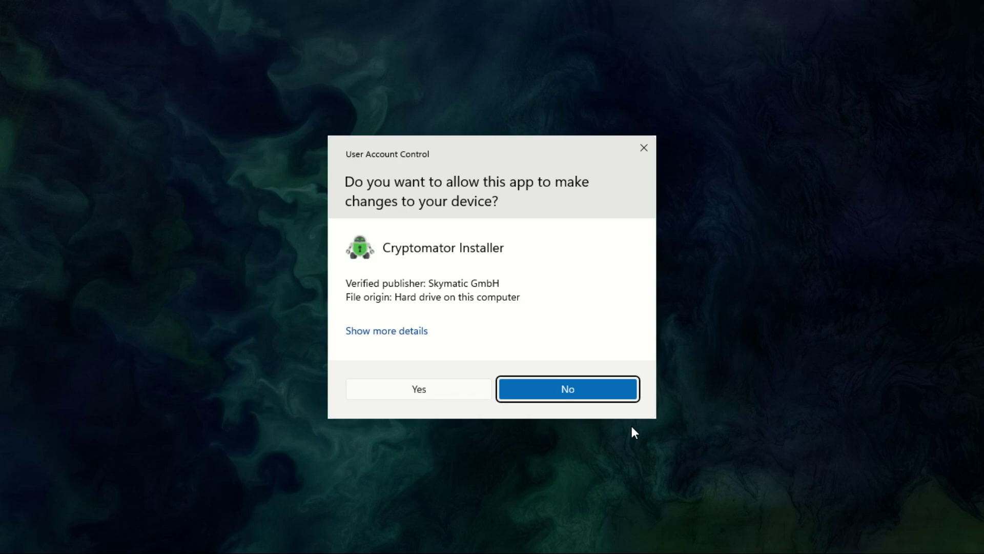
{"action": "left_click", "coordinate": [427, 391]}
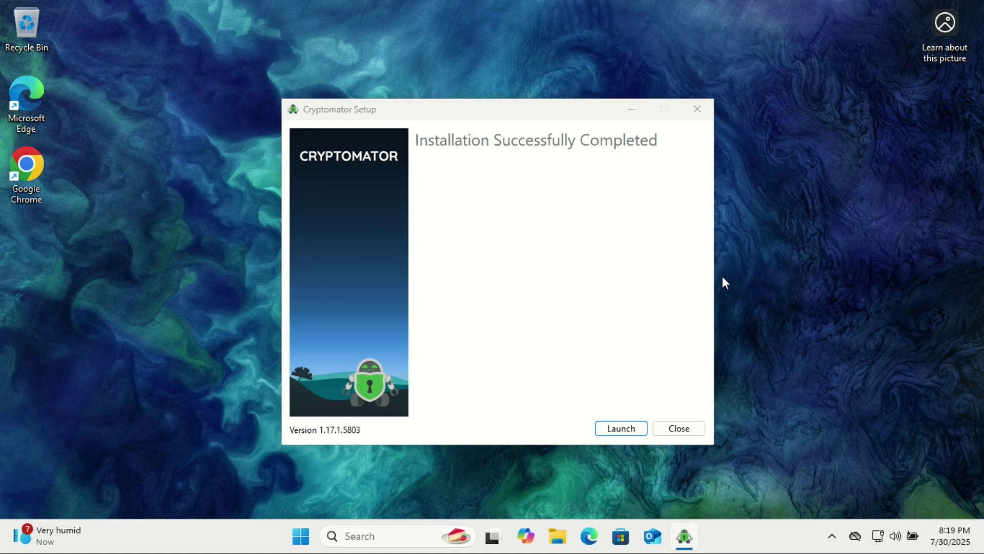
{"action": "left_click", "coordinate": [619, 431]}
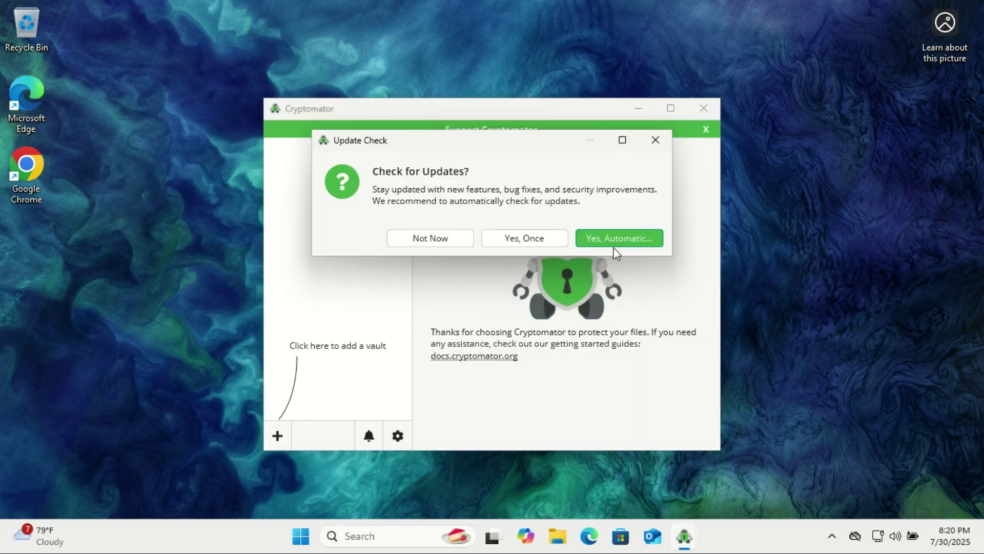
Choose automatic update checks, then begin Create New Vault with the name 'Bank'.
{"action": "left_click", "coordinate": [614, 237]}
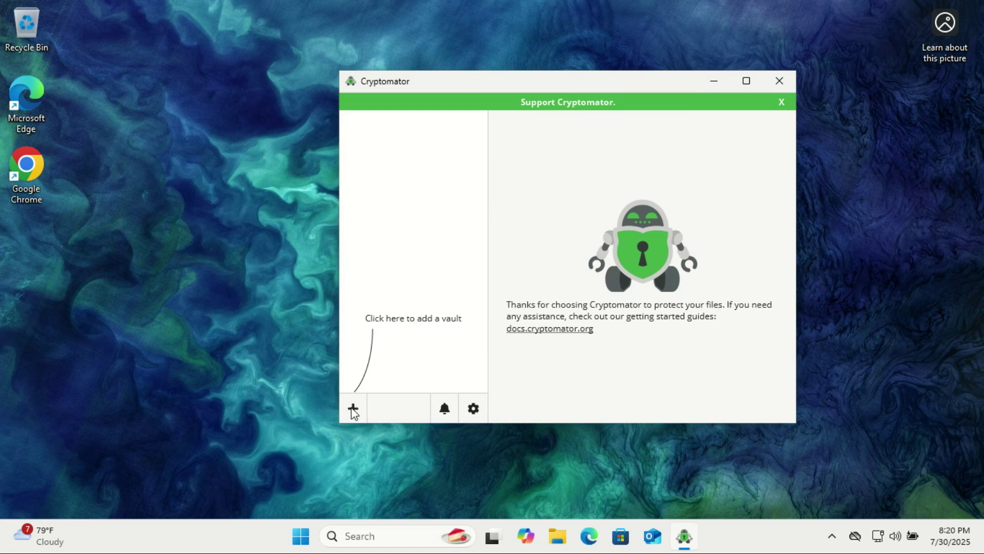
{"action": "left_click", "coordinate": [352, 409]}
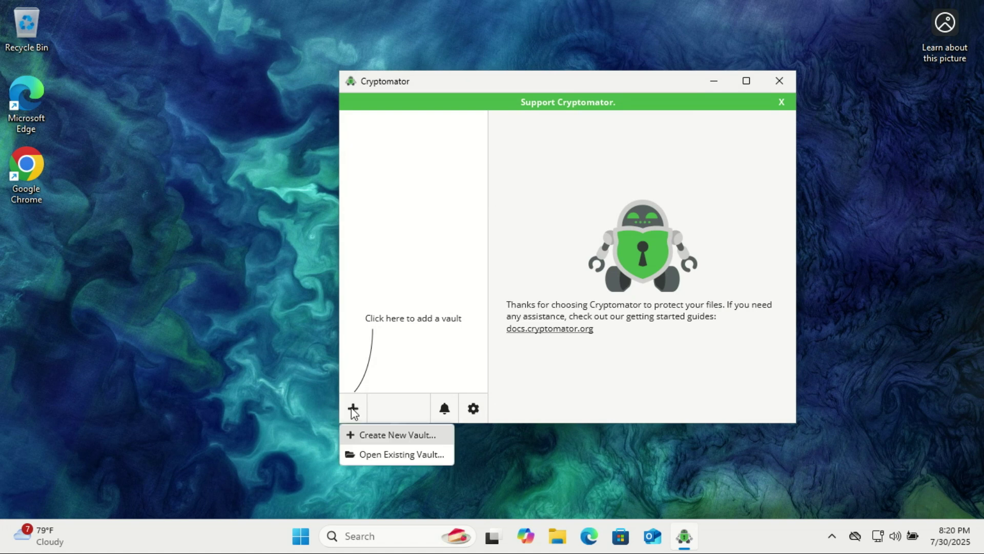
{"action": "left_click", "coordinate": [379, 435]}
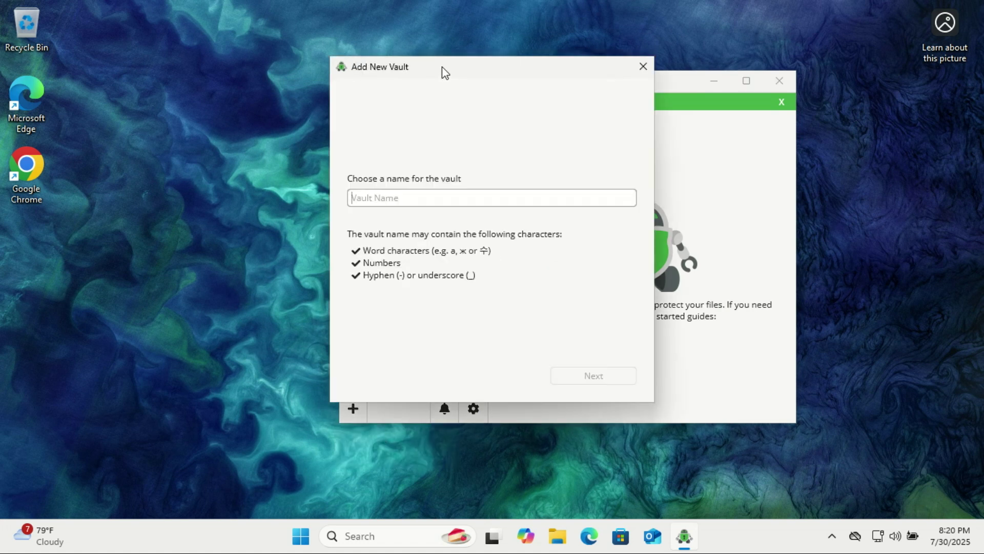
{"action": "left_click_drag", "start_coordinate": [444, 72], "coordinate": [553, 92]}
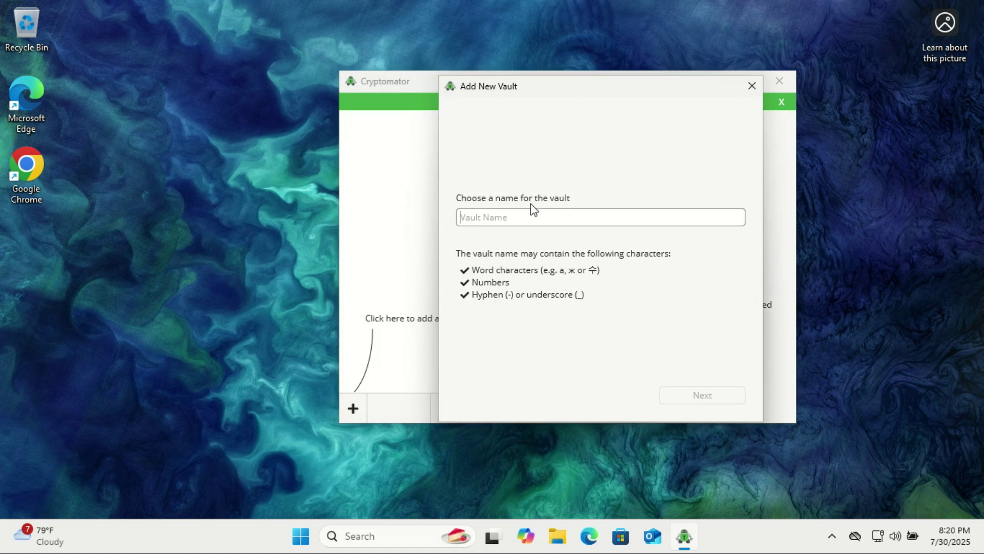
{"action": "type", "text": "Bank"}
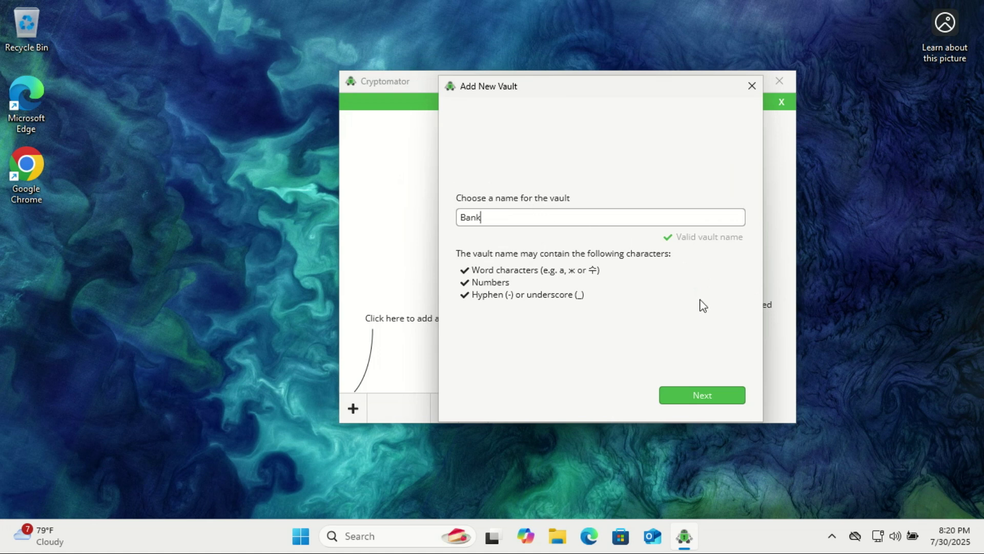
Set a custom storage location of C:\Users\zack\My Drive for the Bank vault.
{"action": "left_click", "coordinate": [700, 394]}
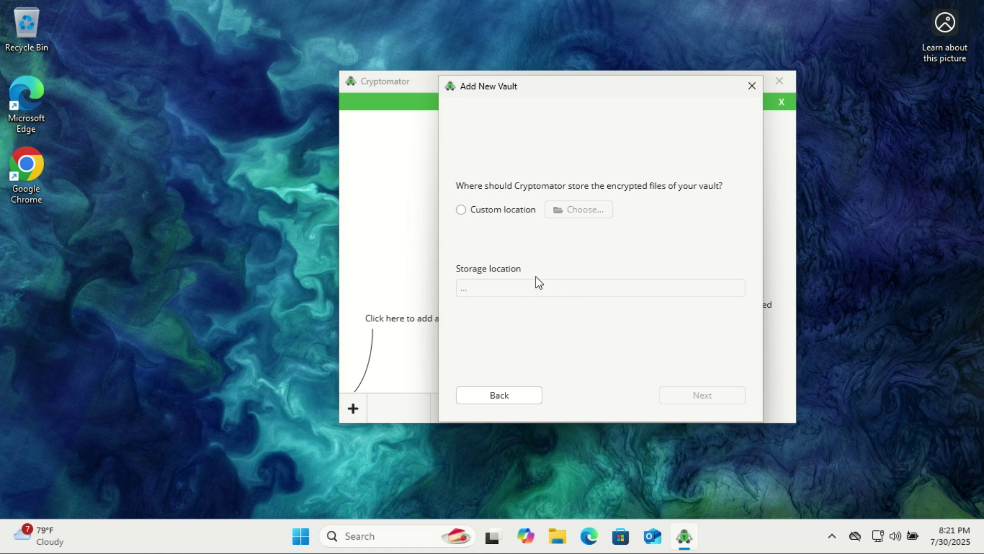
{"action": "left_click", "coordinate": [461, 209]}
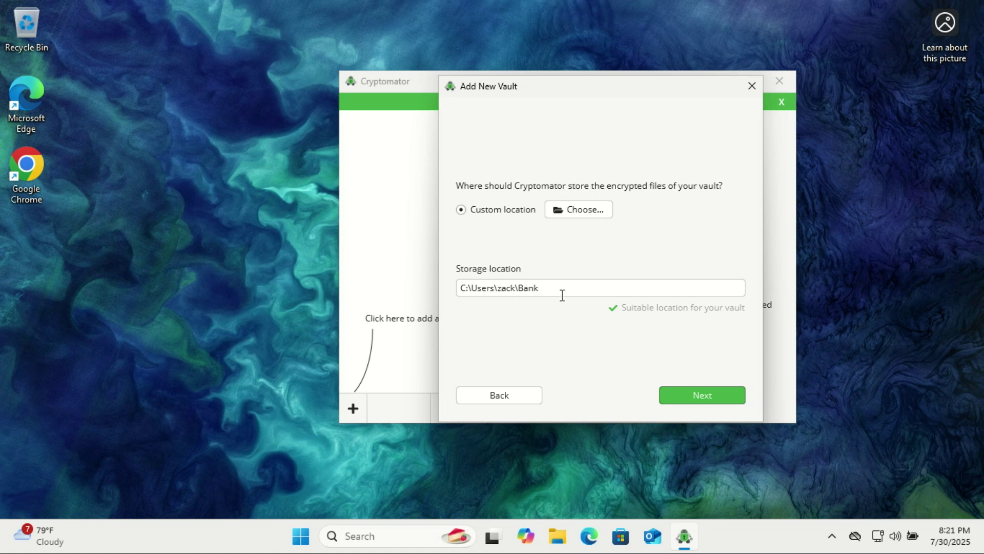
{"action": "left_click", "coordinate": [559, 540]}
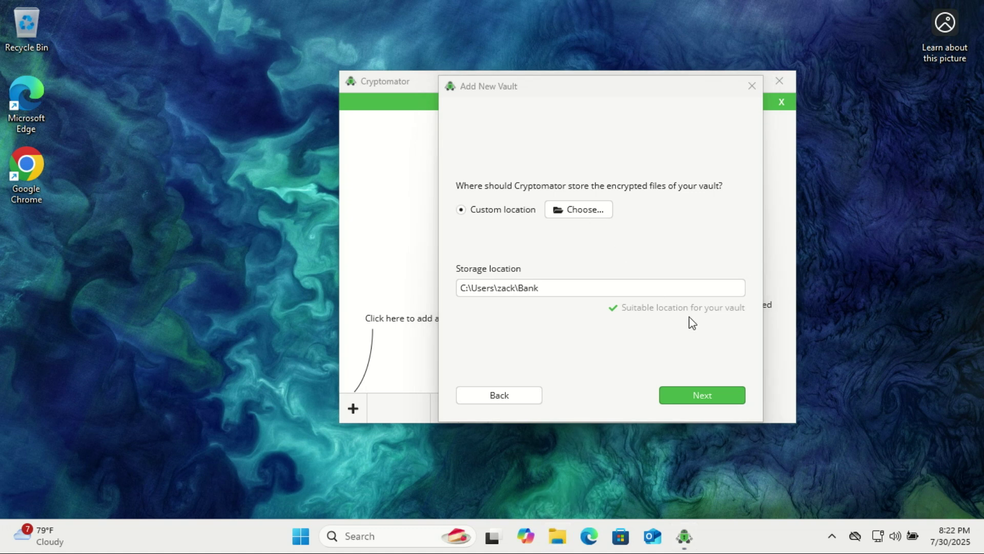
{"action": "left_click", "coordinate": [584, 210]}
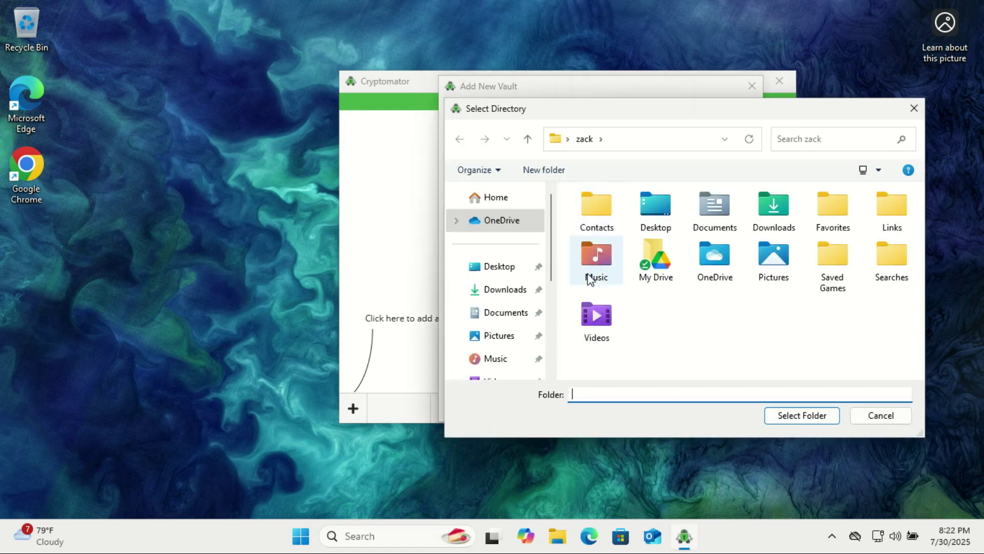
{"action": "left_click_drag", "start_coordinate": [550, 246], "coordinate": [555, 334]}
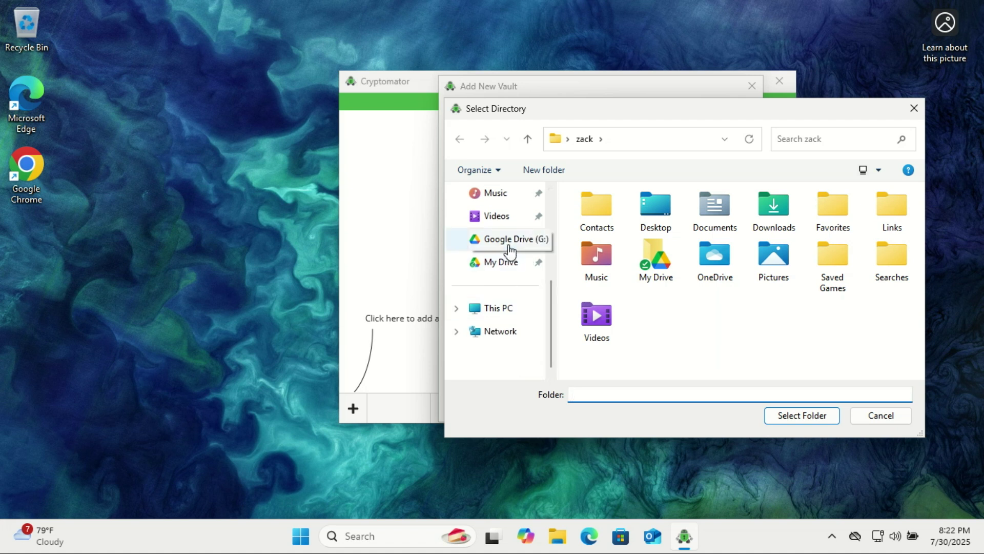
{"action": "left_click", "coordinate": [510, 264]}
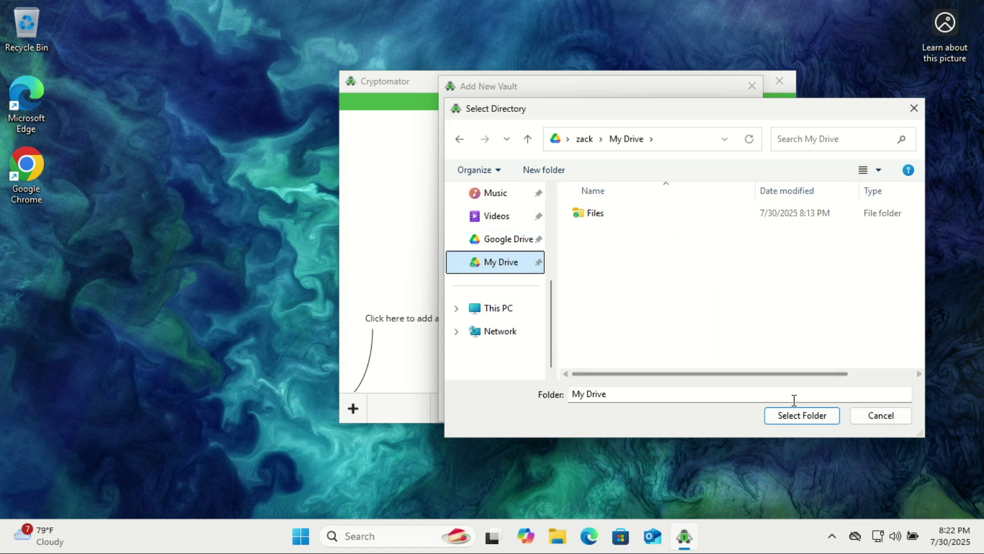
{"action": "left_click", "coordinate": [798, 417]}
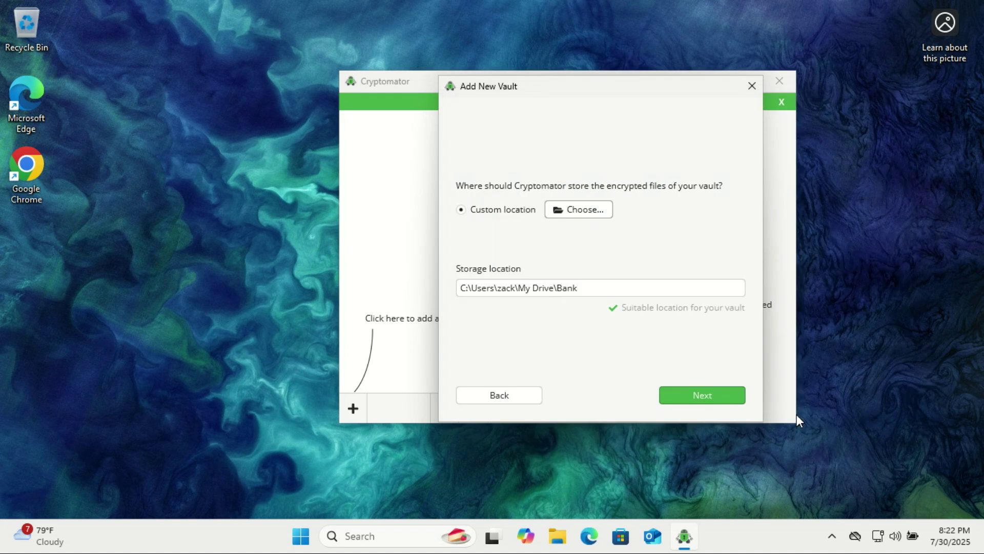
{"action": "left_click", "coordinate": [702, 399]}
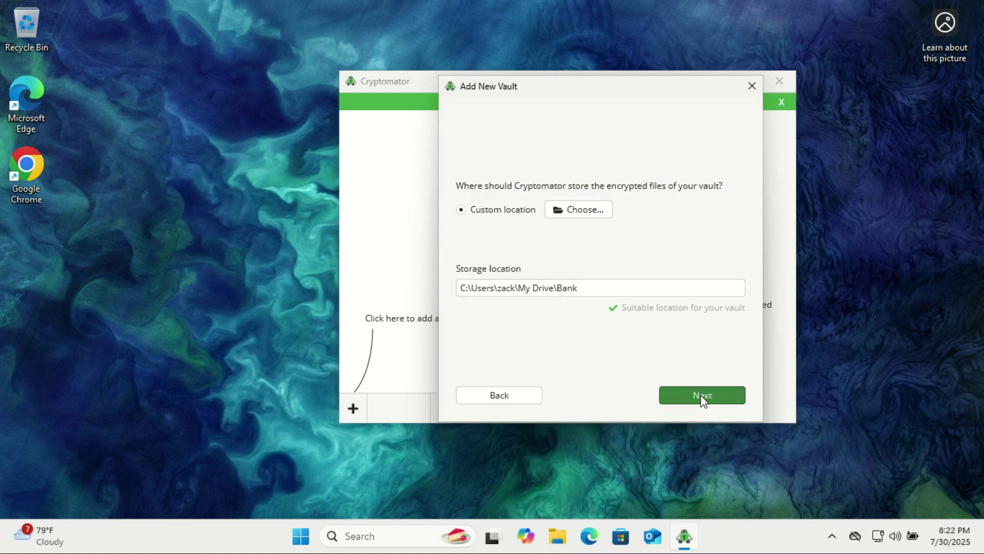
Enter and confirm the Bank vault password.
{"action": "left_click", "coordinate": [716, 393]}
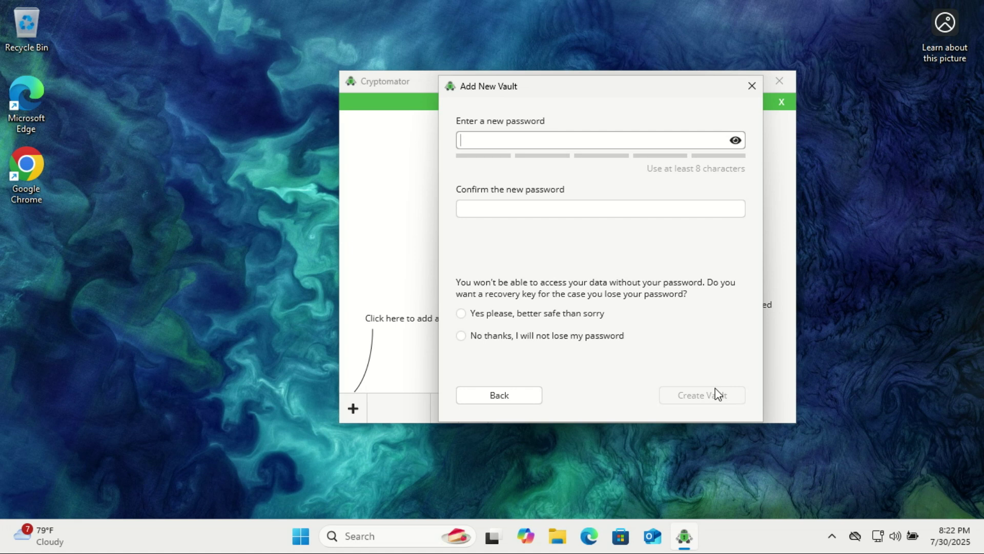
{"action": "type", "text": "•••••••••••••"}
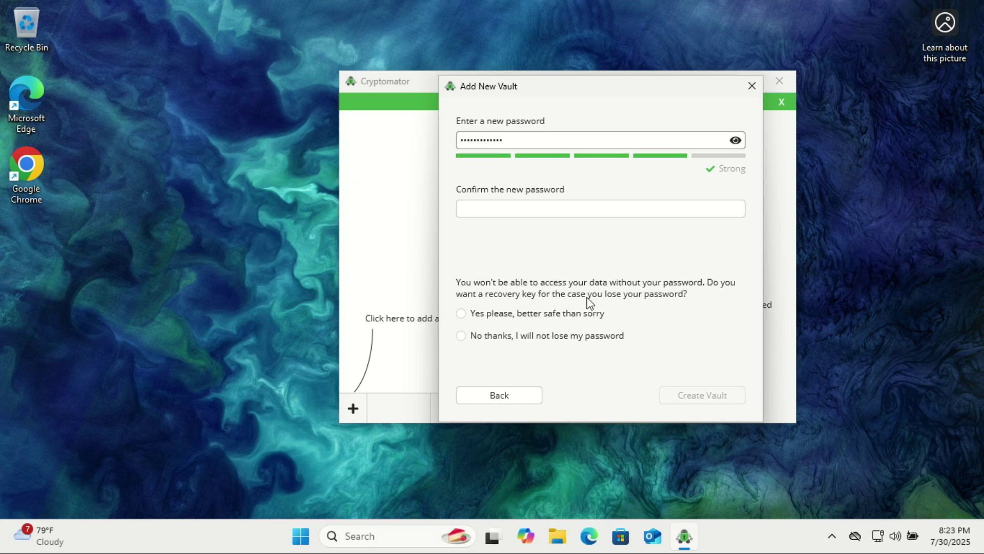
{"action": "left_click", "coordinate": [510, 204]}
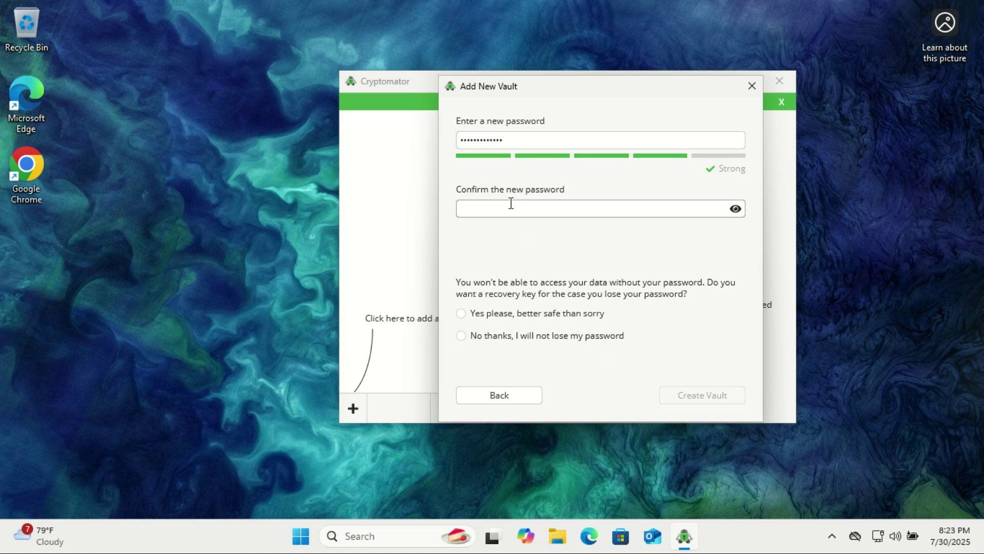
{"action": "type", "text": "•••••••••••••"}
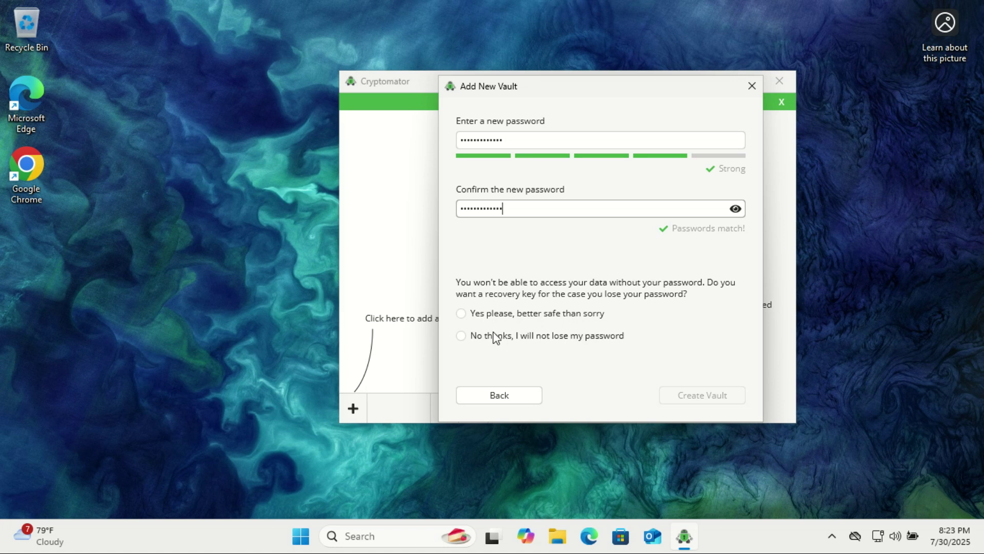
Request a recovery key, create the Bank vault, and copy the recovery key.
{"action": "left_click", "coordinate": [463, 315]}
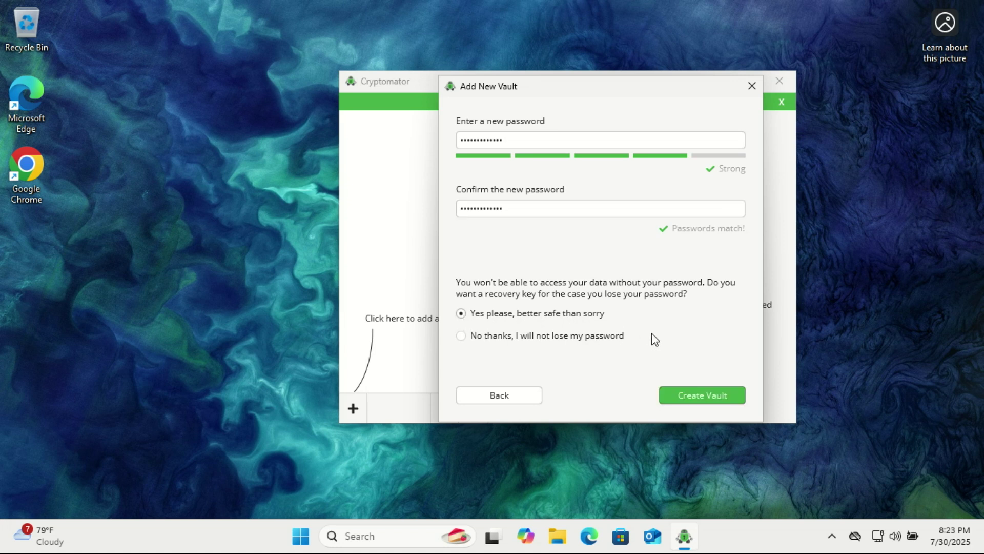
{"action": "left_click", "coordinate": [716, 401]}
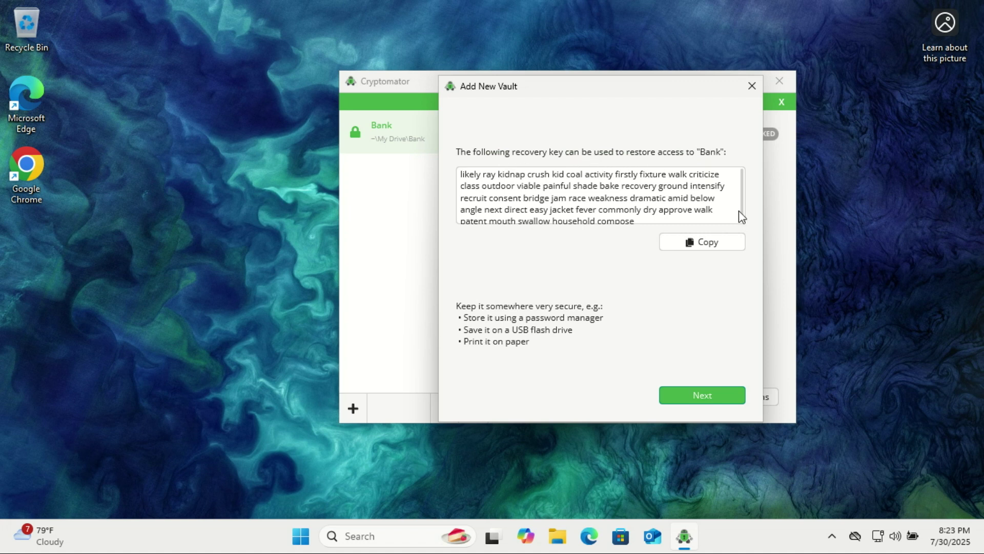
{"action": "left_click", "coordinate": [713, 244]}
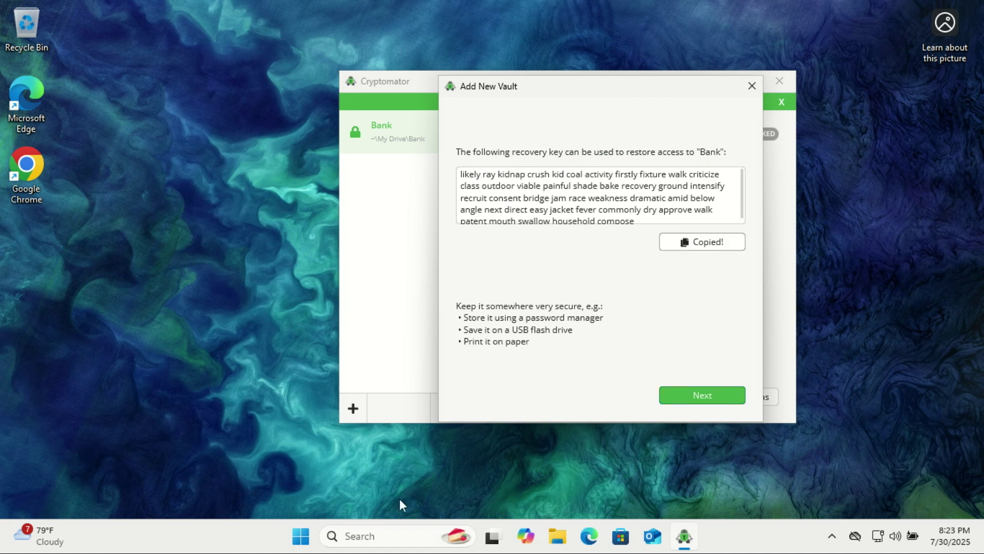
{"action": "left_click", "coordinate": [363, 539]}
Open a new Notepad note and paste the copied recovery key into it.
{"action": "type", "text": "text size"}
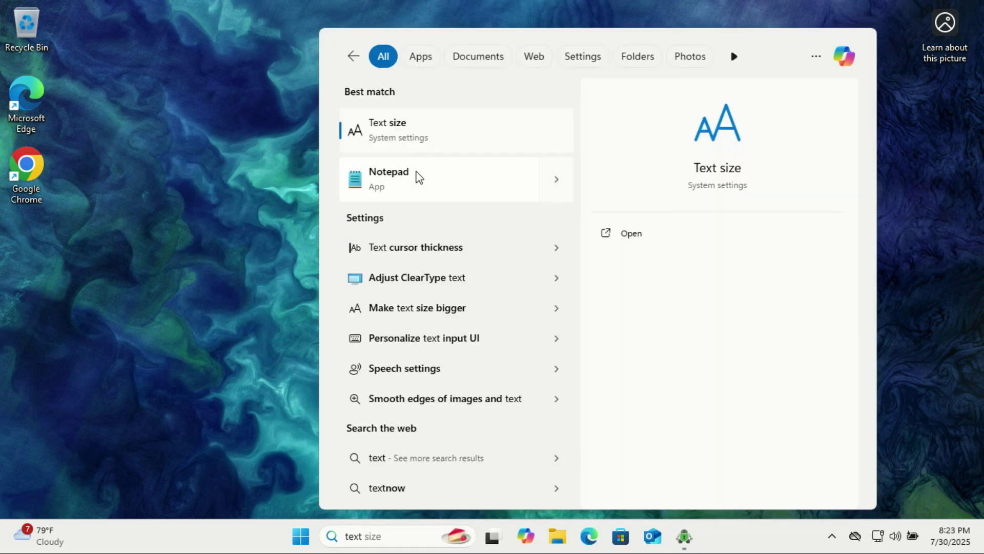
{"action": "left_click", "coordinate": [419, 176]}
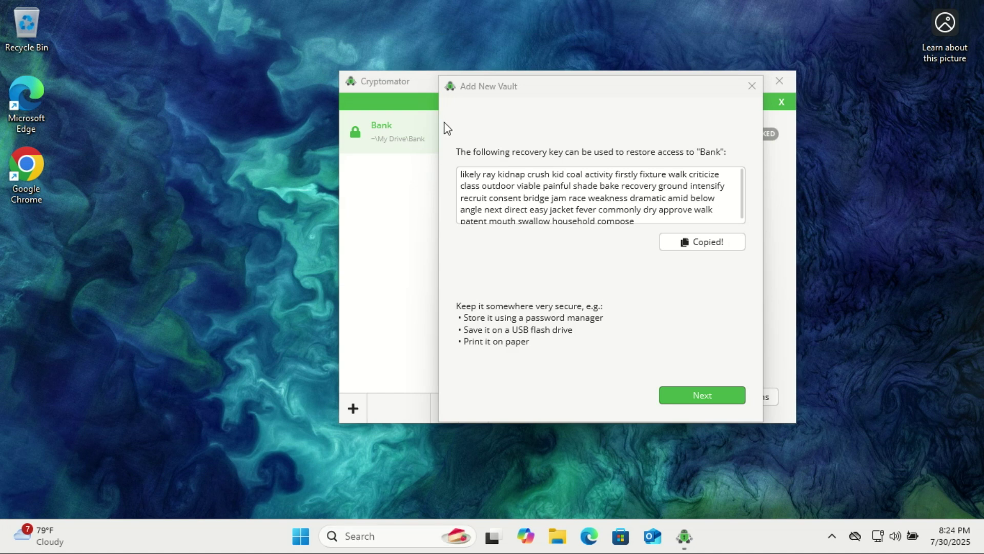
{"action": "left_click", "coordinate": [403, 223]}
{"action": "right_click", "coordinate": [200, 203]}
{"action": "left_click", "coordinate": [242, 107]}
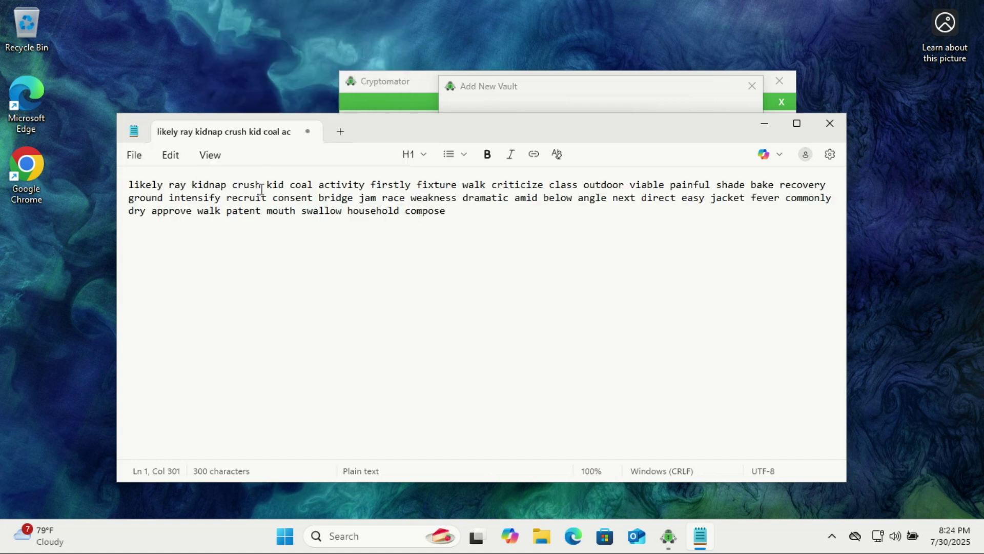
Save the note as a .txt file in Documents under the suggested name, then close Notepad.
{"action": "left_click", "coordinate": [133, 155]}
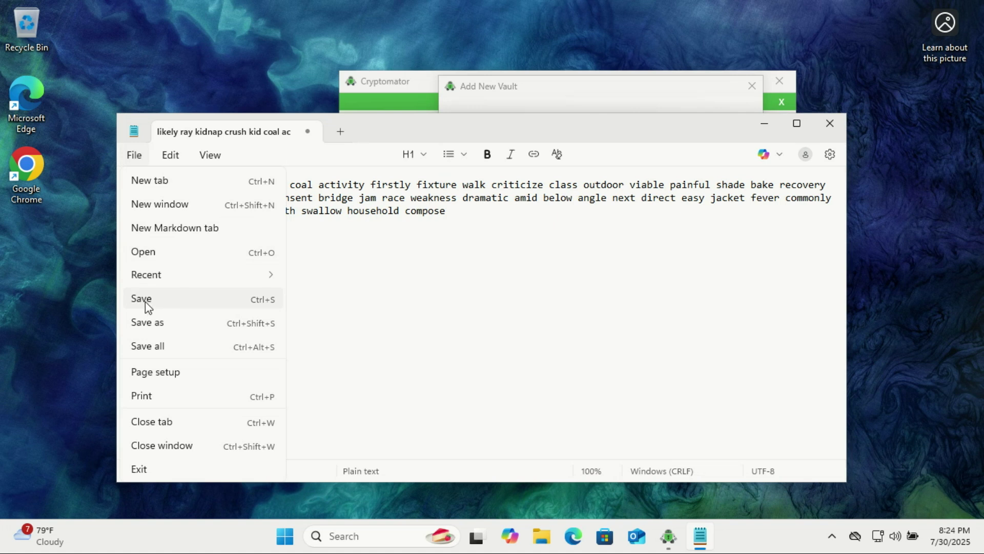
{"action": "left_click", "coordinate": [159, 323]}
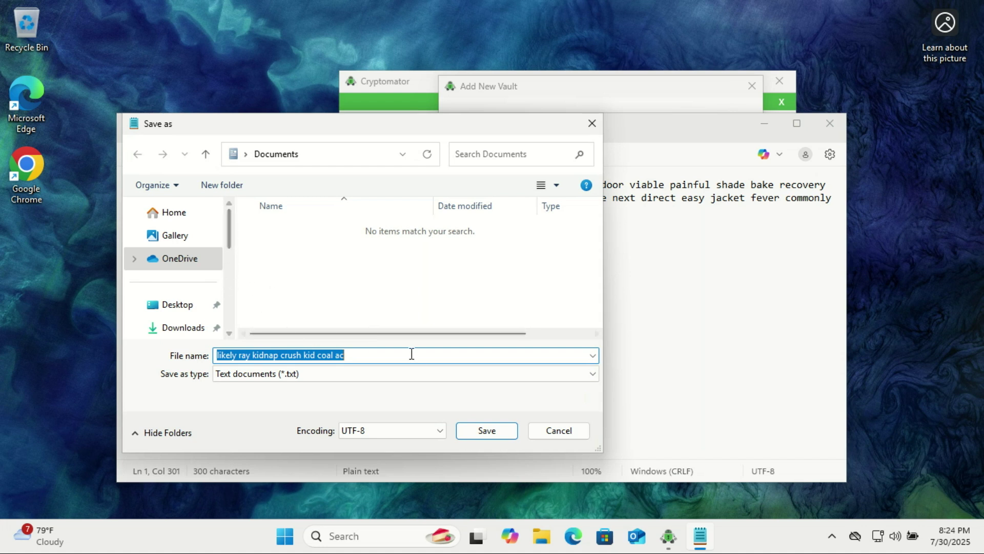
{"action": "left_click", "coordinate": [494, 436]}
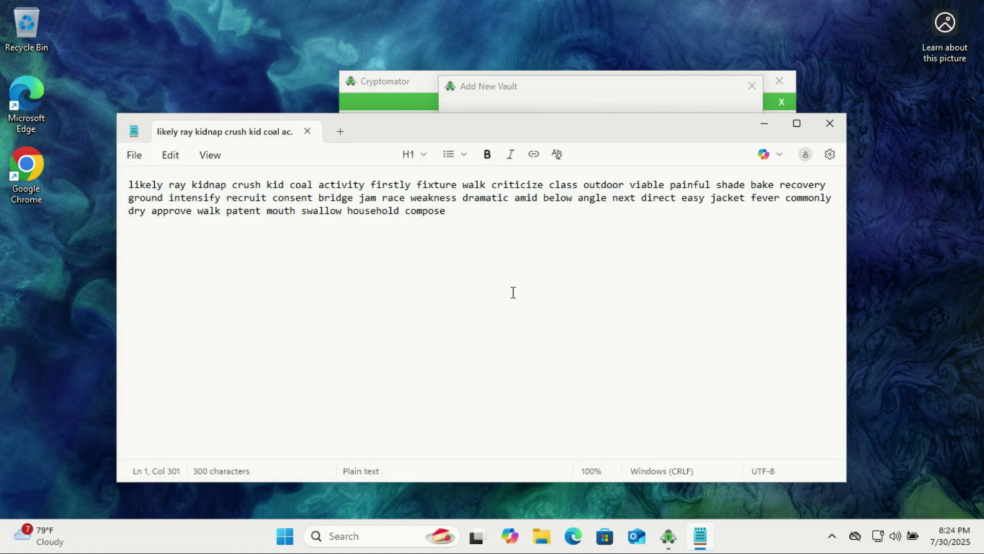
{"action": "left_click", "coordinate": [831, 125]}
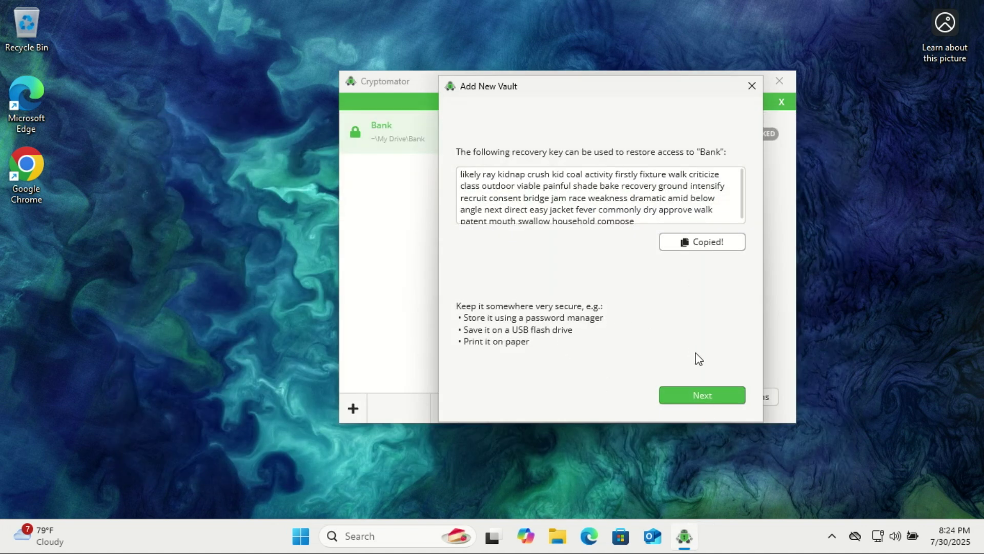
Finish the vault wizard without unlocking, then view the encrypted files in My Drive\Bank.
{"action": "left_click", "coordinate": [712, 400]}
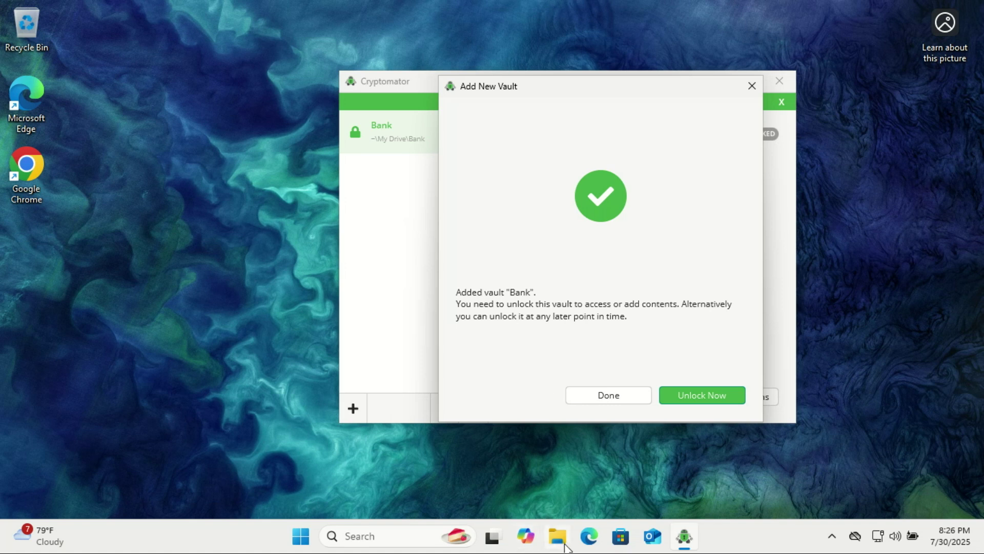
{"action": "left_click", "coordinate": [605, 396]}
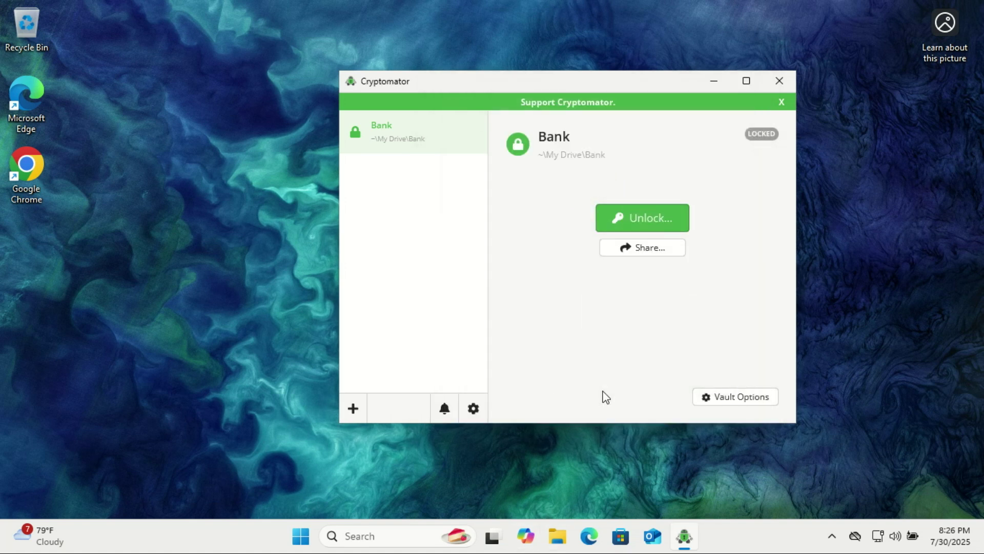
{"action": "key", "text": "super+e"}
{"action": "left_click", "coordinate": [68, 363]}
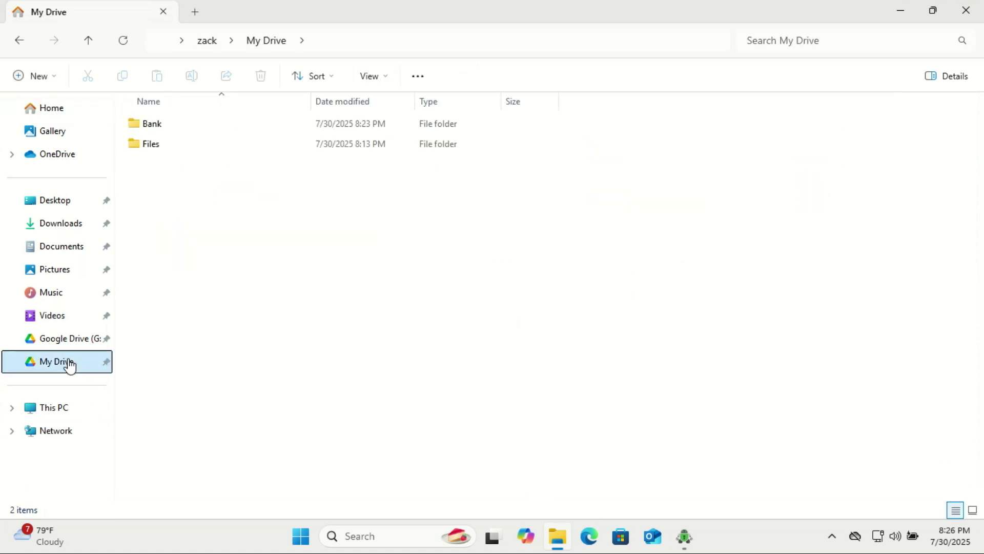
{"action": "double_click", "coordinate": [162, 128]}
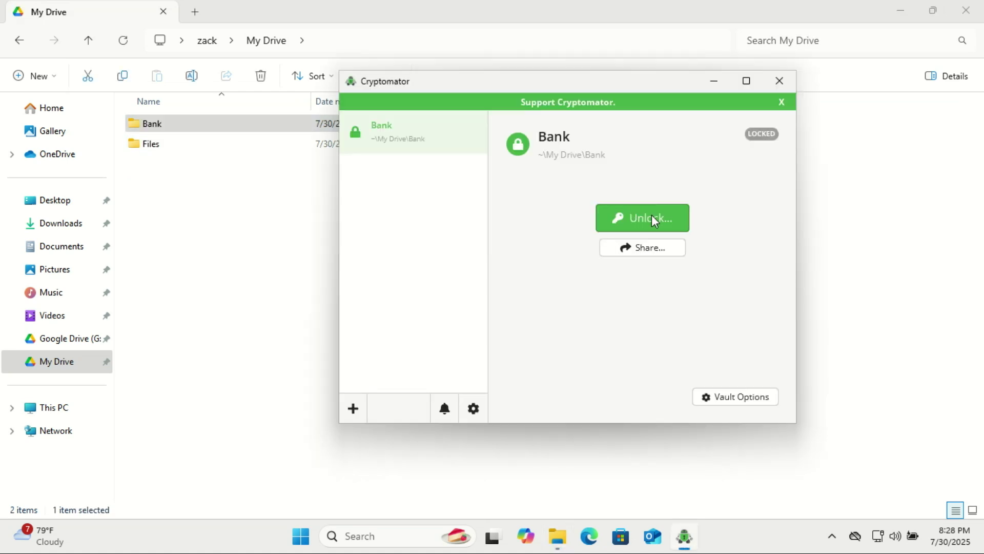
Unlock the Bank vault with its password and reveal its mounted drive.
{"action": "left_click", "coordinate": [655, 220]}
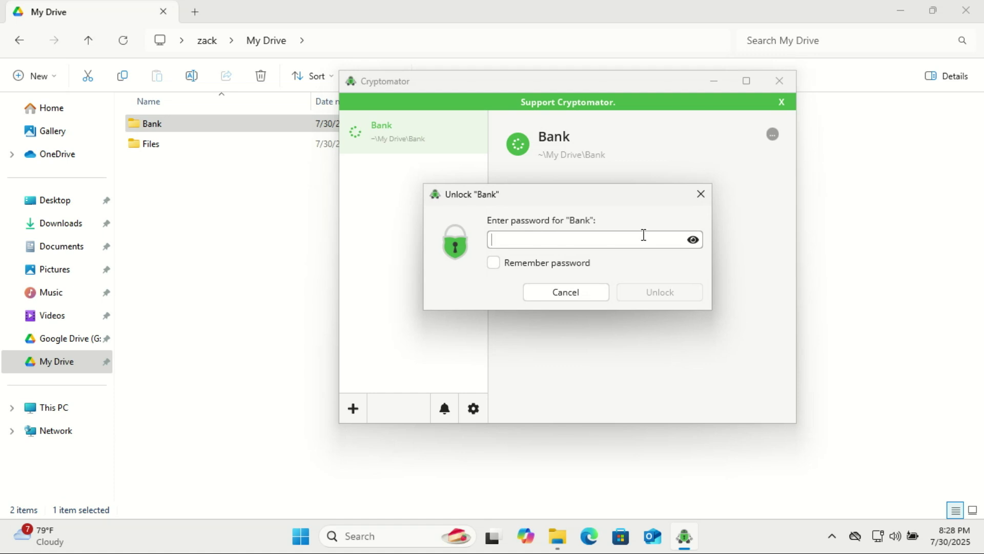
{"action": "key", "text": "Caps_Lock"}
{"action": "type", "text": "P"}
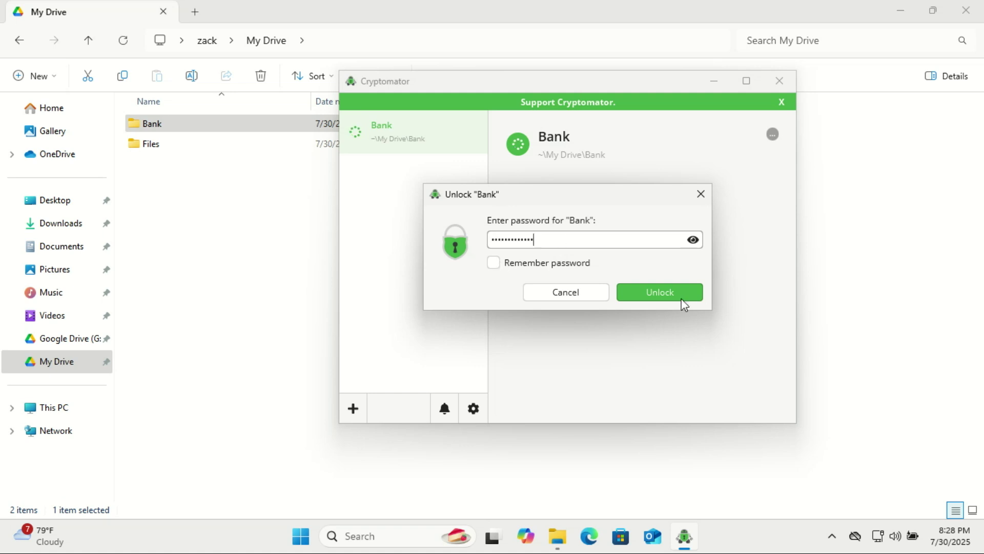
{"action": "left_click", "coordinate": [663, 292]}
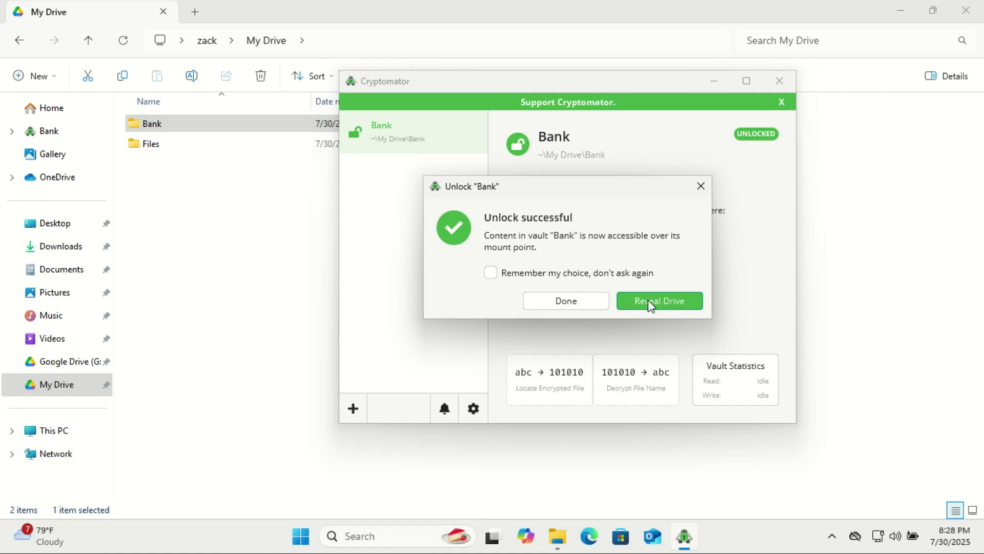
{"action": "left_click", "coordinate": [648, 300]}
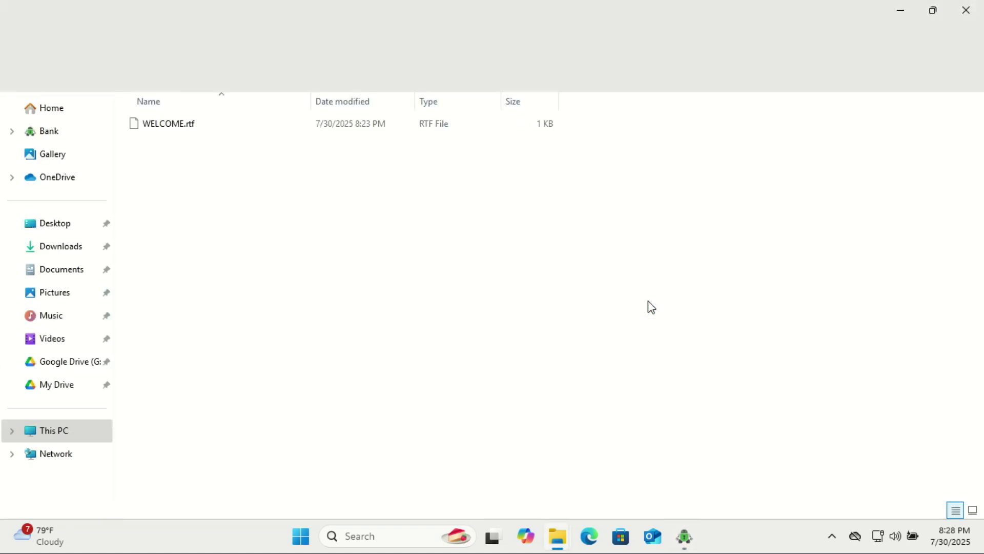
Create a new text document named 'Bank Password' on the vault drive.
{"action": "right_click", "coordinate": [198, 205]}
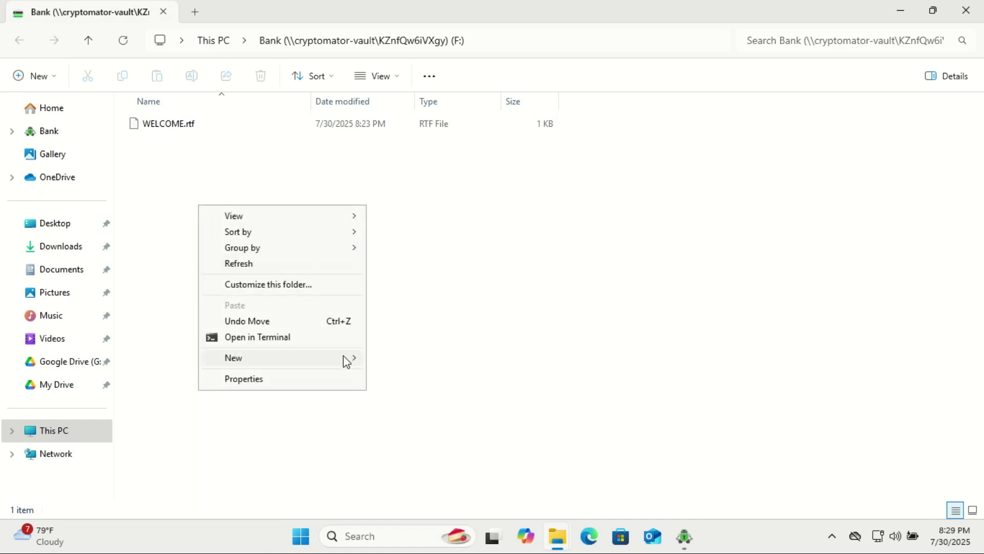
{"action": "mouse_move", "coordinate": [345, 357]}
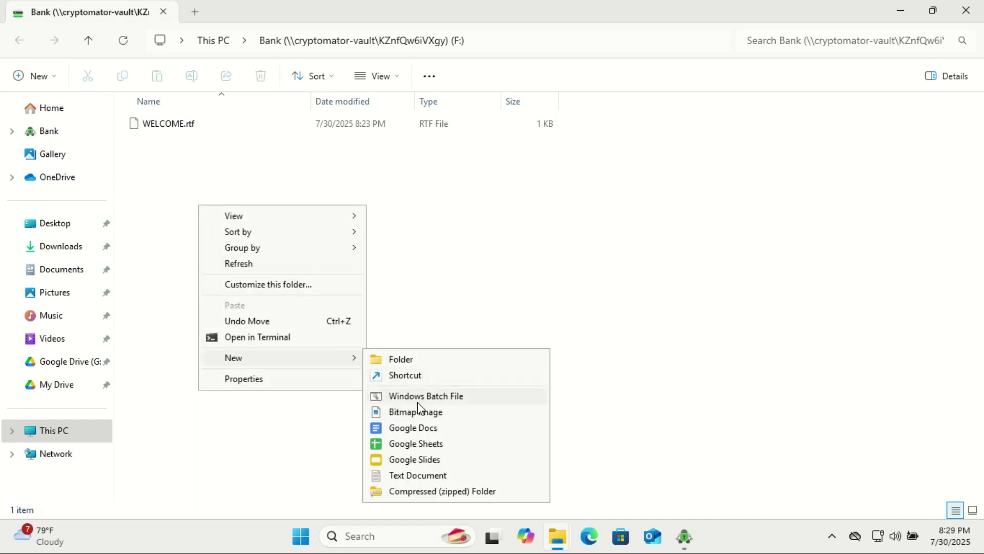
{"action": "left_click", "coordinate": [425, 475]}
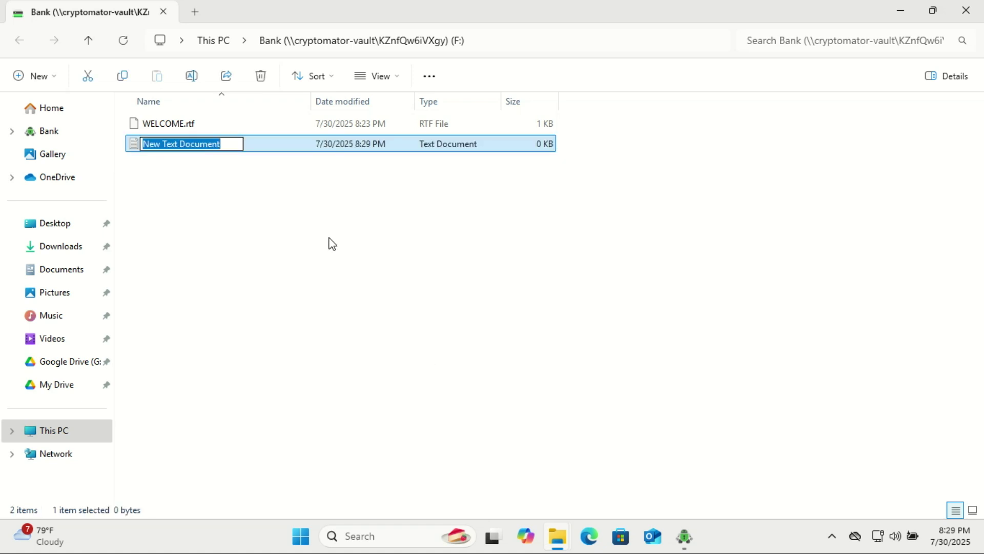
{"action": "type", "text": "A"}
{"action": "key", "text": "BackSpace"}
{"action": "type", "text": "Ba"}
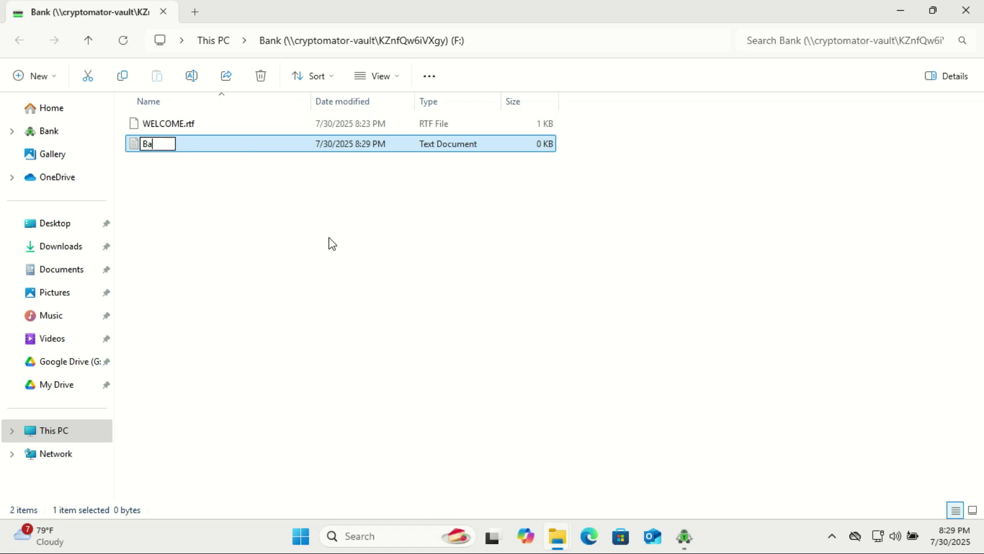
{"action": "type", "text": "nk Password"}
{"action": "key", "text": "Return"}
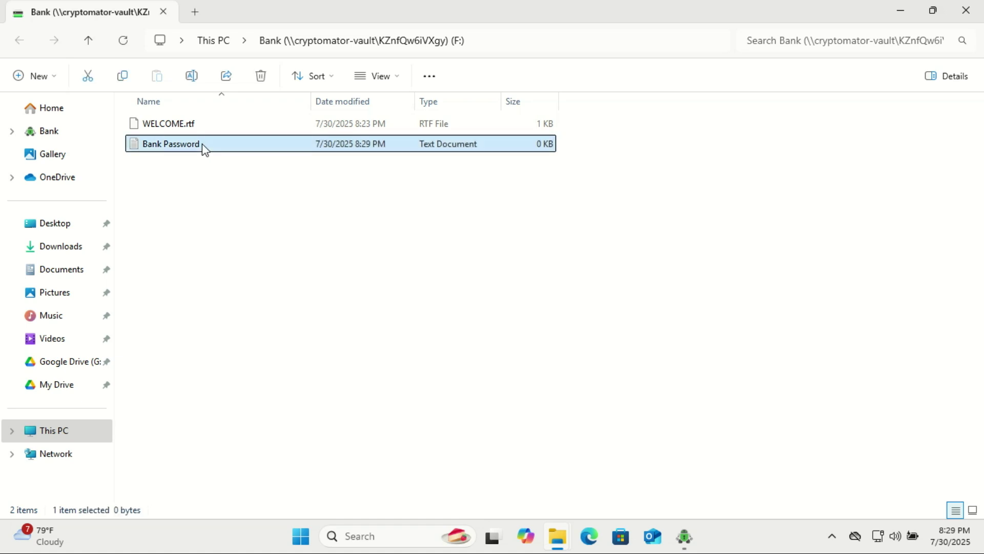
Type the bank password into the Bank Password file and close it.
{"action": "double_click", "coordinate": [202, 143]}
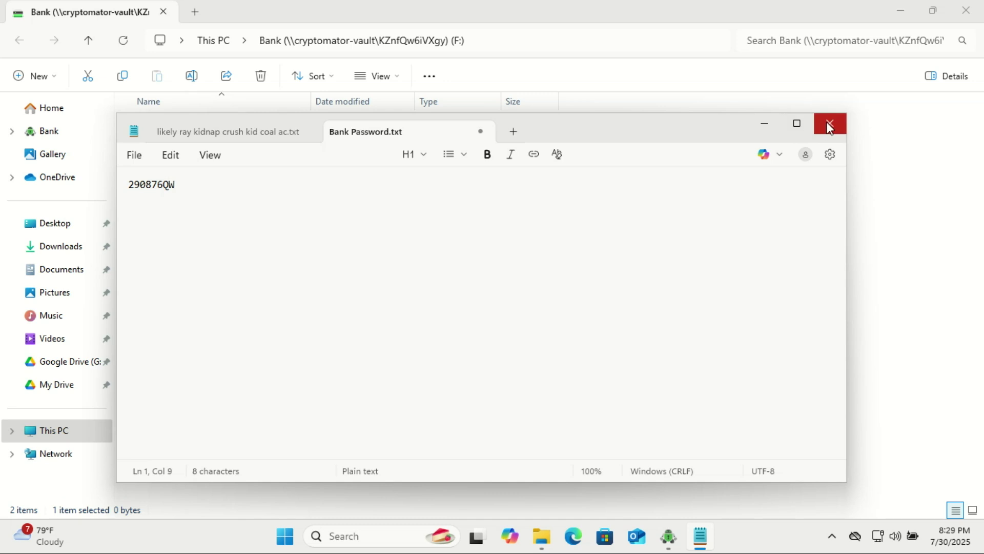
{"action": "left_click", "coordinate": [830, 128]}
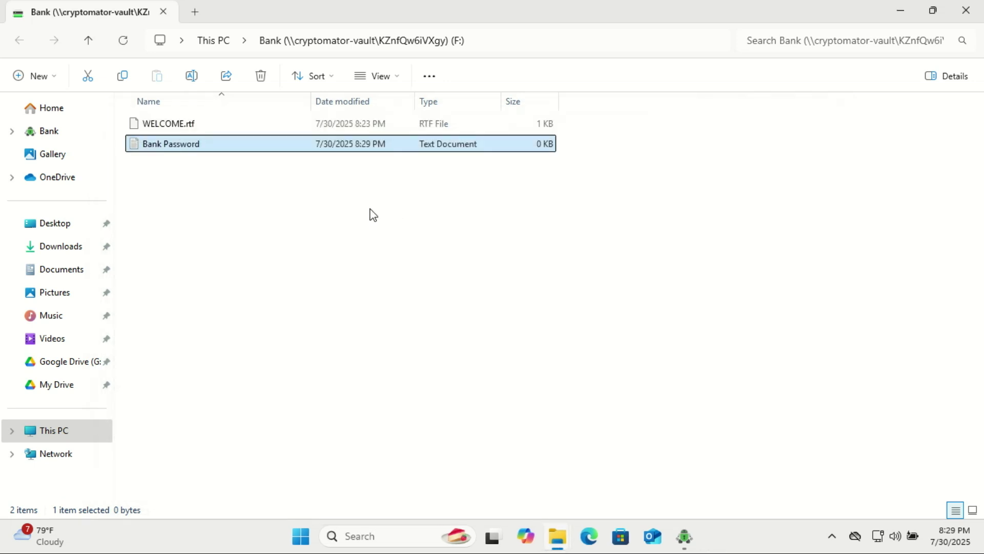
{"action": "double_click", "coordinate": [200, 145]}
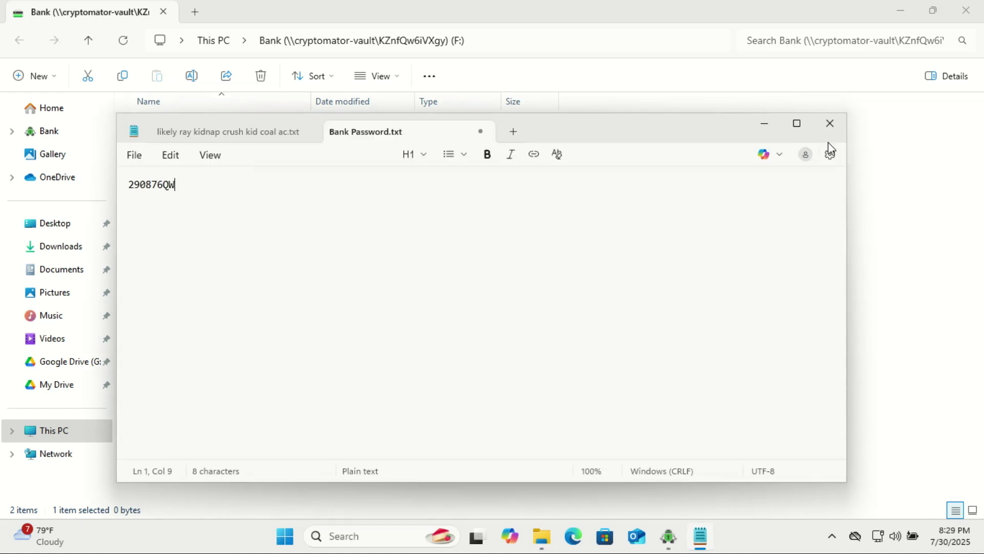
{"action": "left_click", "coordinate": [829, 125]}
{"action": "left_click", "coordinate": [545, 191]}
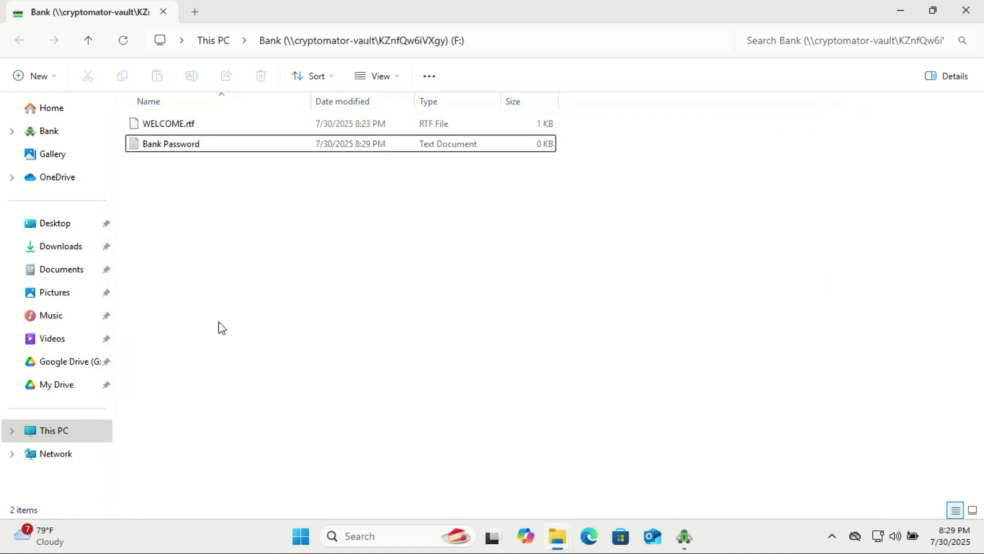
{"action": "left_click", "coordinate": [62, 384]}
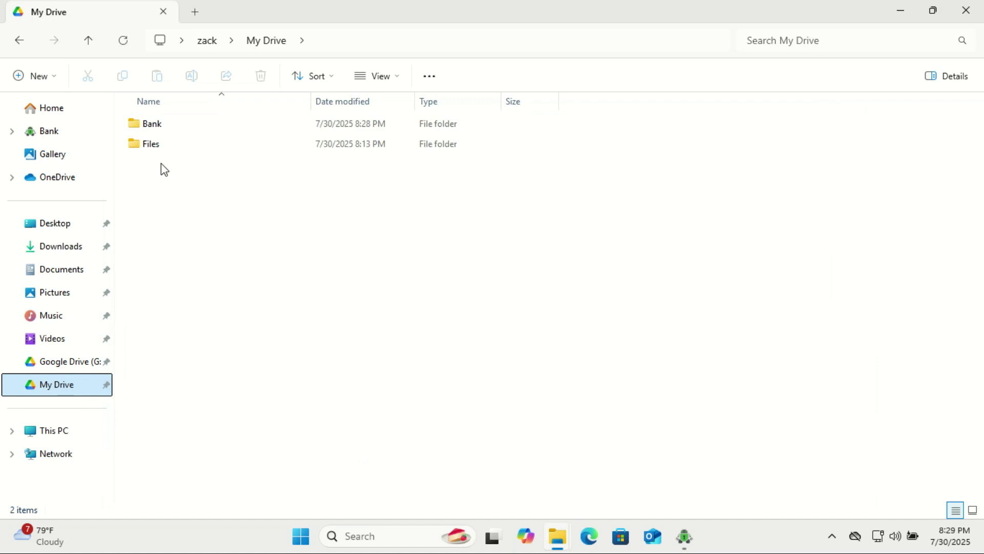
{"action": "double_click", "coordinate": [164, 127]}
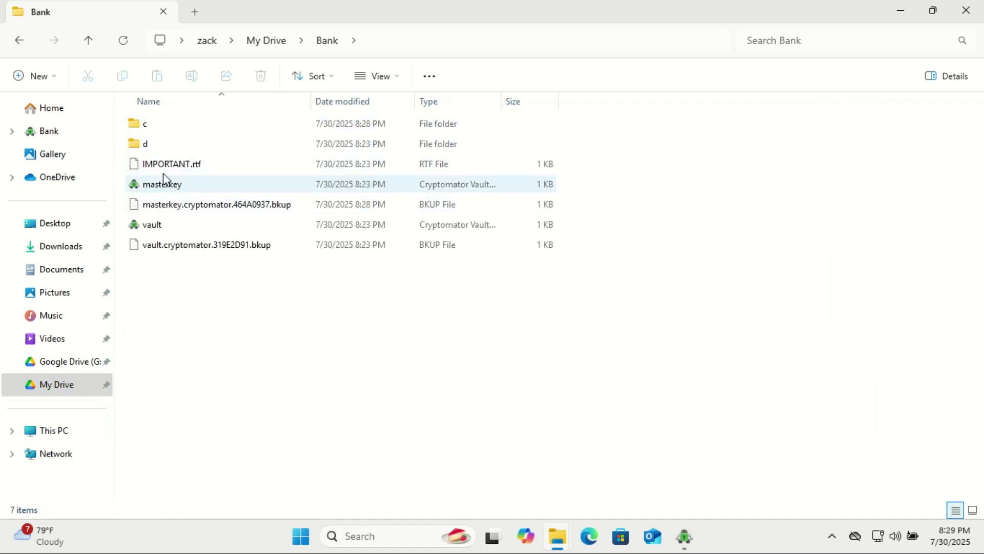
{"action": "left_click", "coordinate": [685, 538]}
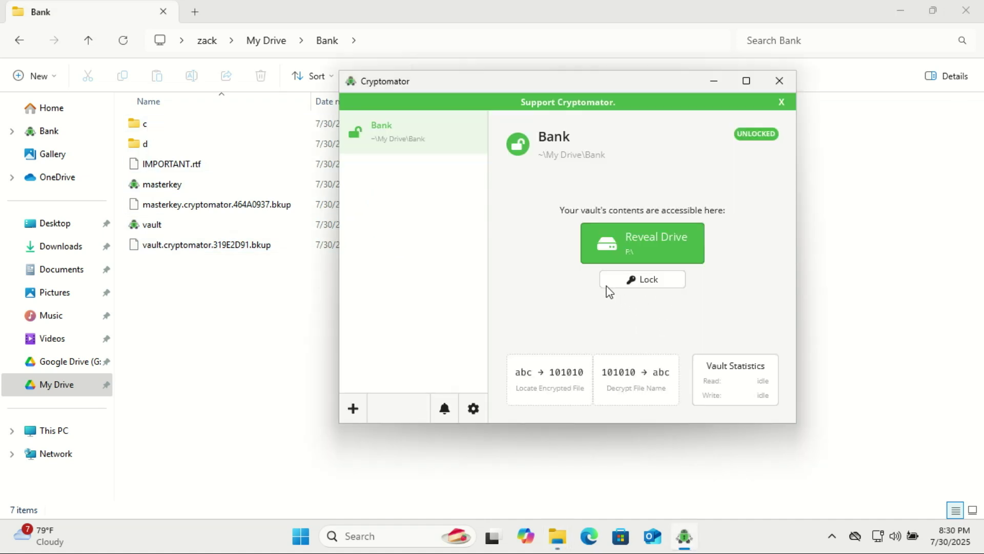
{"action": "left_click", "coordinate": [651, 236]}
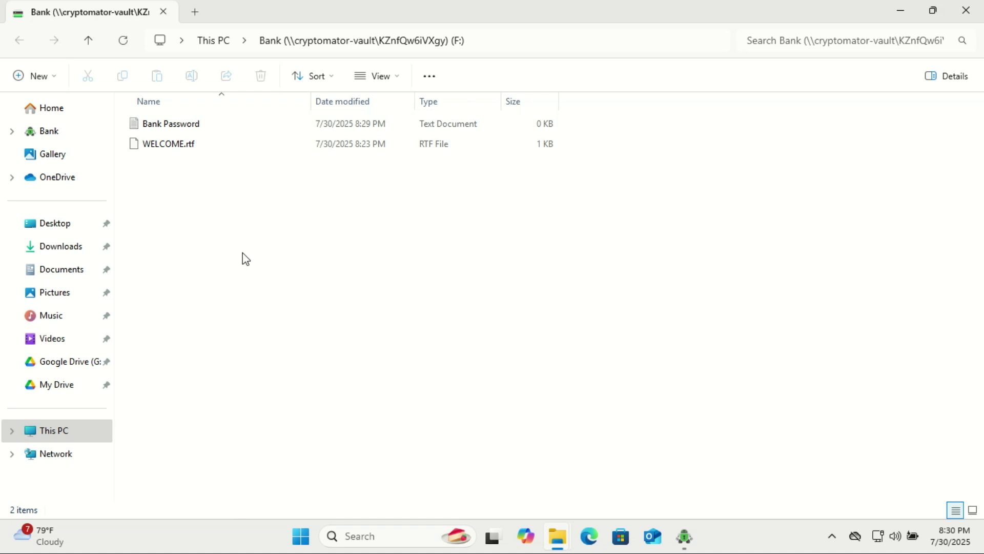
Create a 'Bank Files' folder beside Bank Password and WELCOME.rtf on drive F:.
{"action": "right_click", "coordinate": [195, 197]}
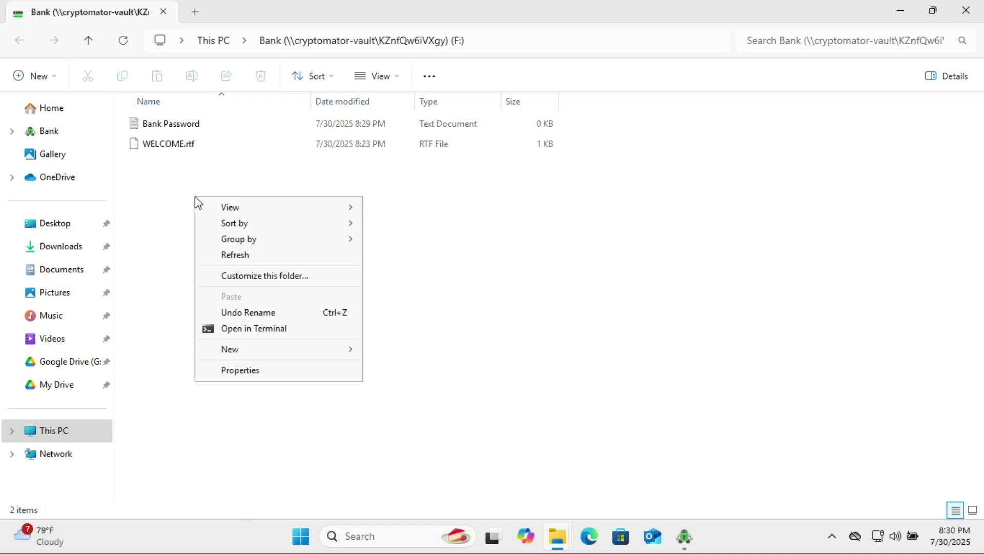
{"action": "mouse_move", "coordinate": [353, 354]}
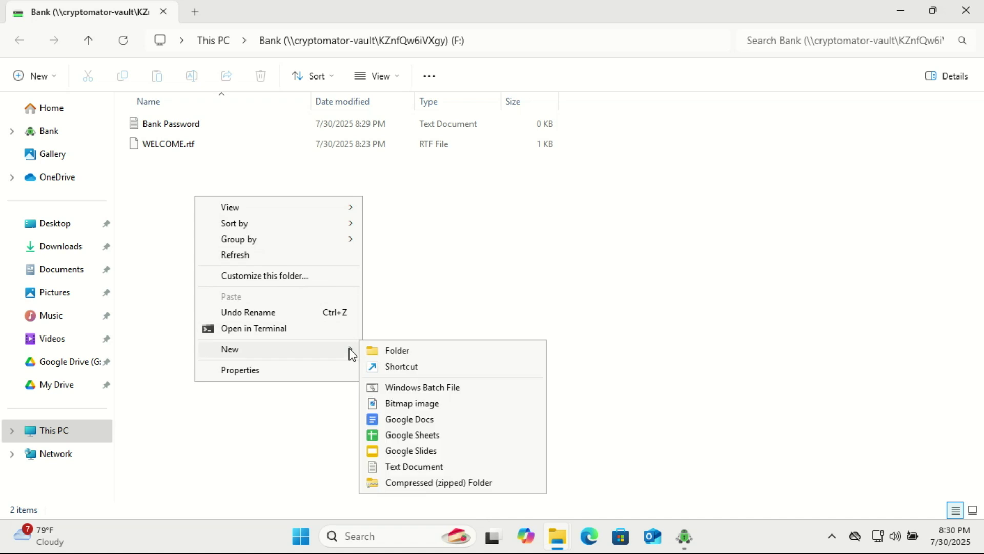
{"action": "left_click", "coordinate": [400, 351]}
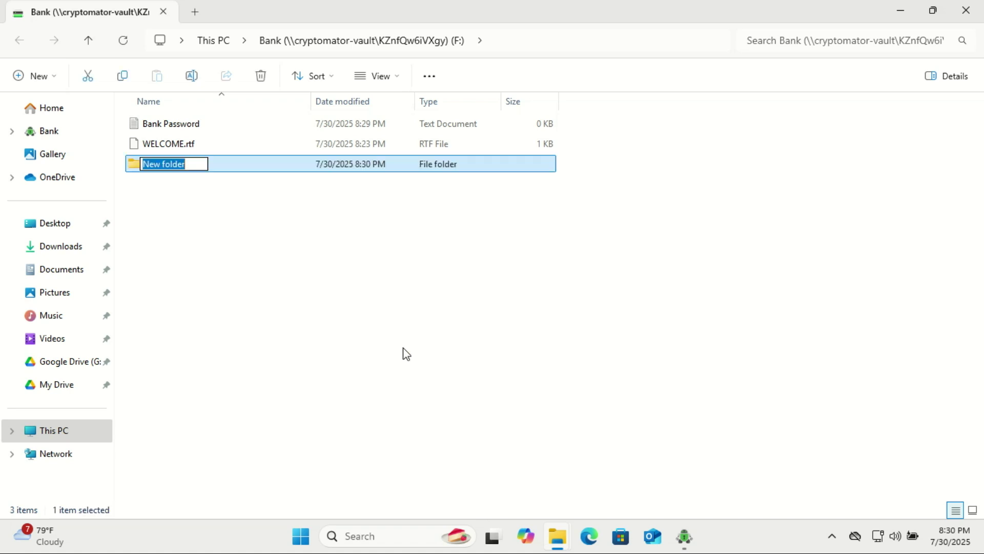
{"action": "type", "text": "Ba"}
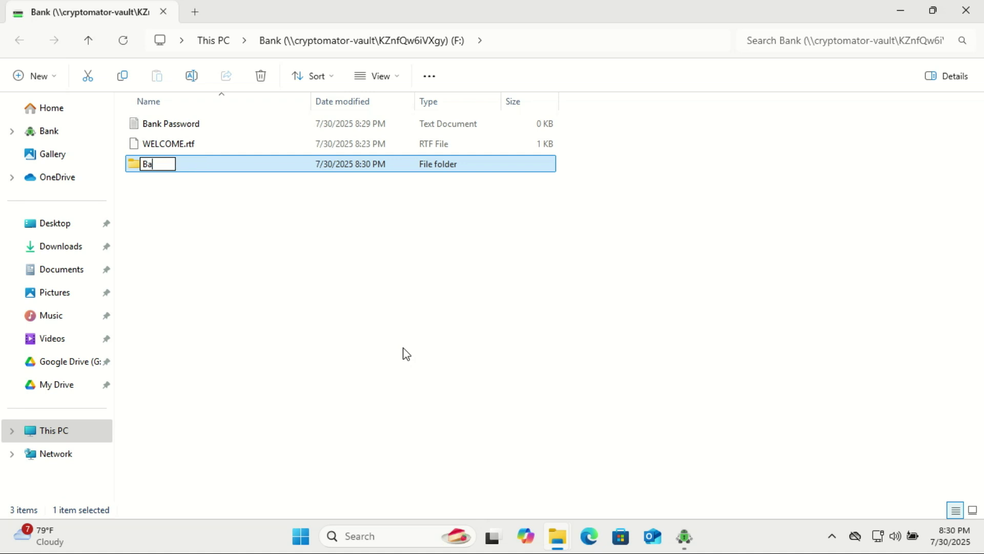
{"action": "type", "text": "nk Files"}
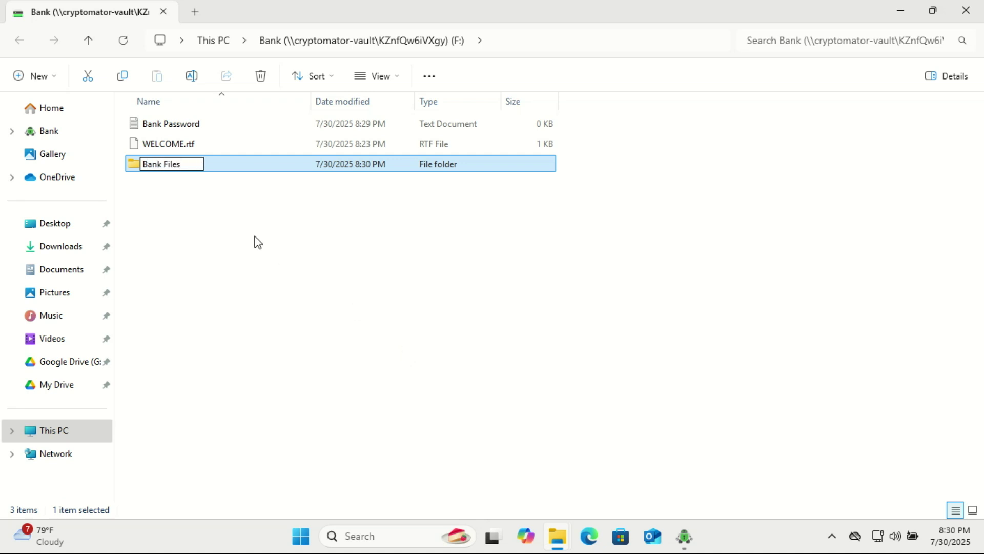
{"action": "left_click", "coordinate": [253, 237]}
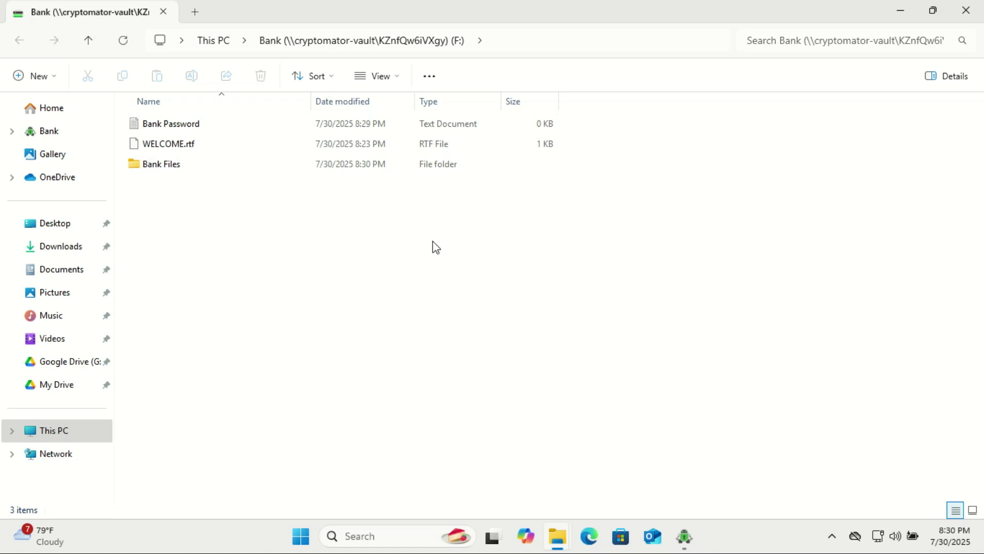